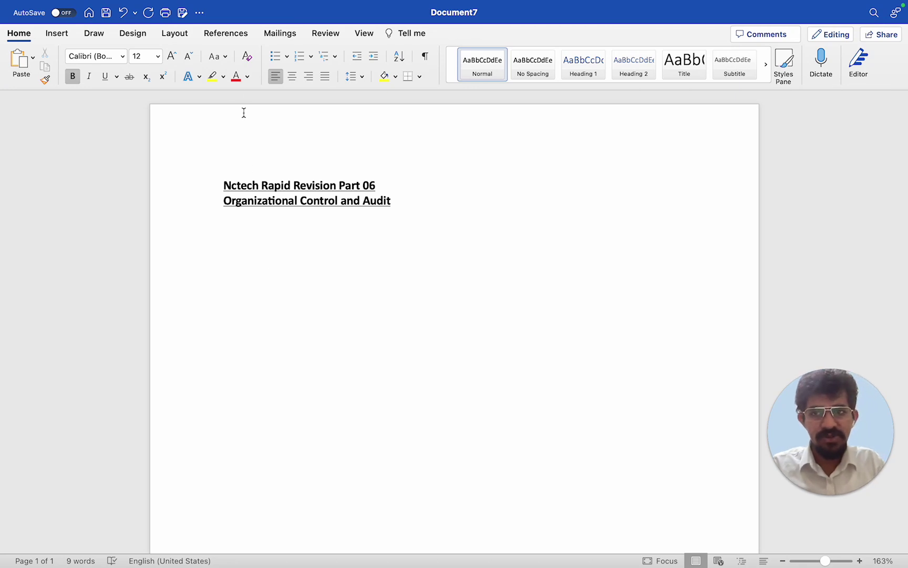
Switch to red text and type 'Exam Focus ---- Fraud illegal Punishments ==== Controls'
{"action": "left_click", "coordinate": [236, 77]}
{"action": "type", "text": "Ex"}
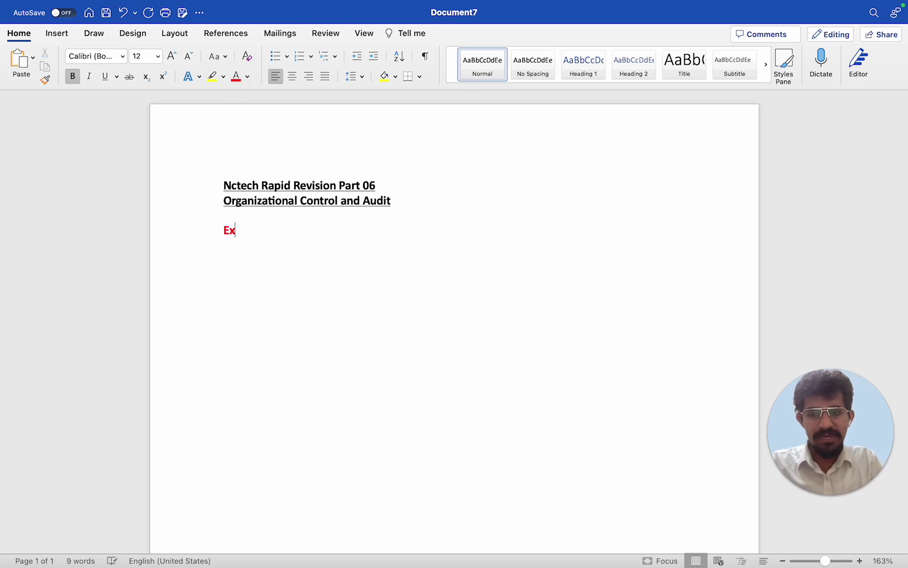
{"action": "type", "text": "am Focus "}
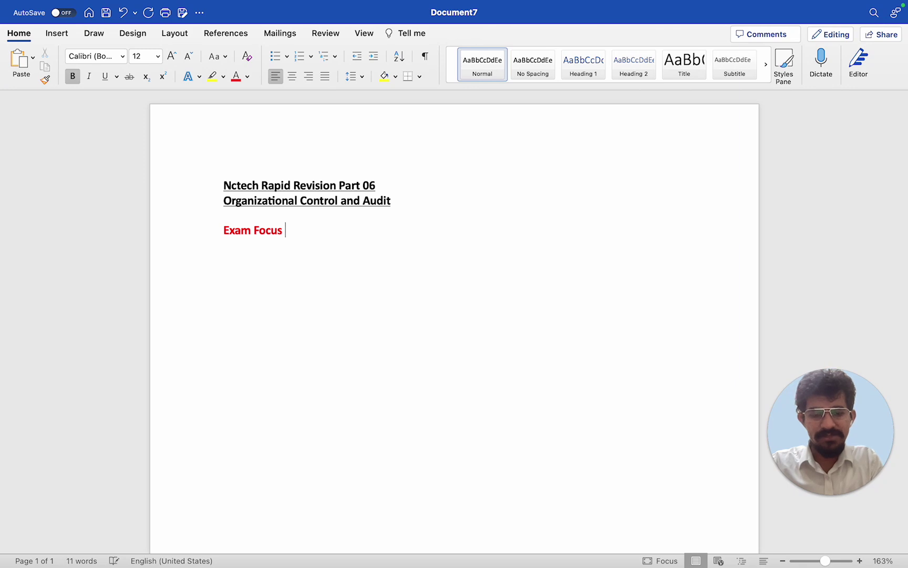
{"action": "type", "text": "---- Fraud"}
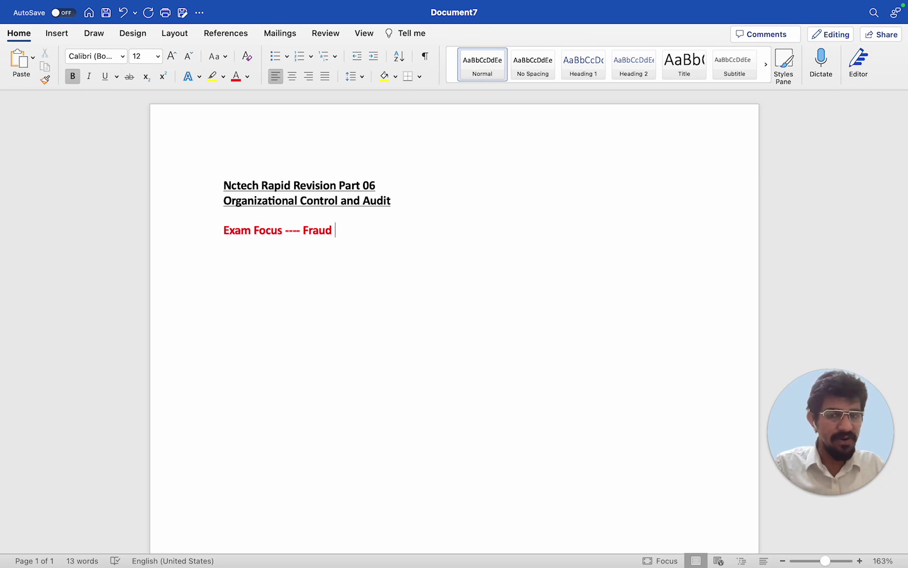
{"action": "type", "text": "ill"}
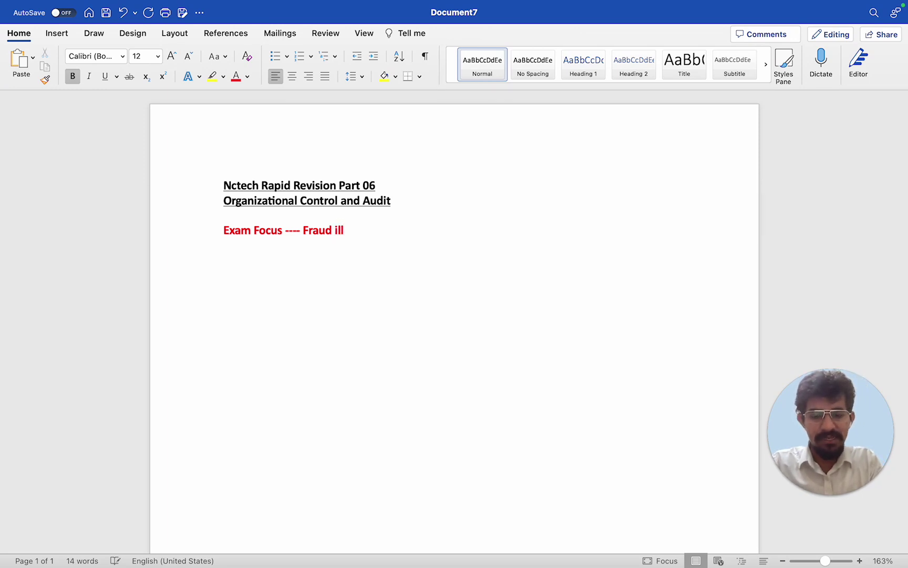
{"action": "type", "text": "egal Puni"}
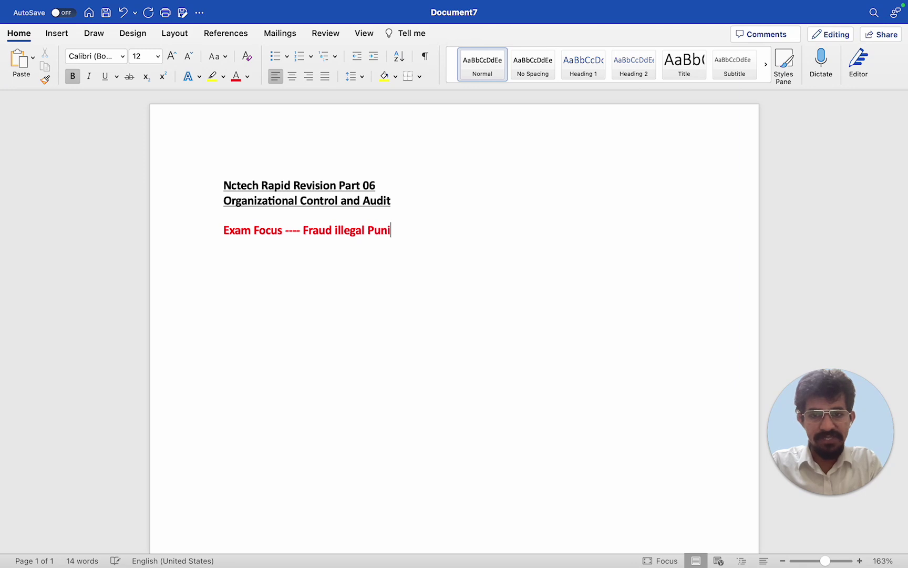
{"action": "type", "text": "shments "}
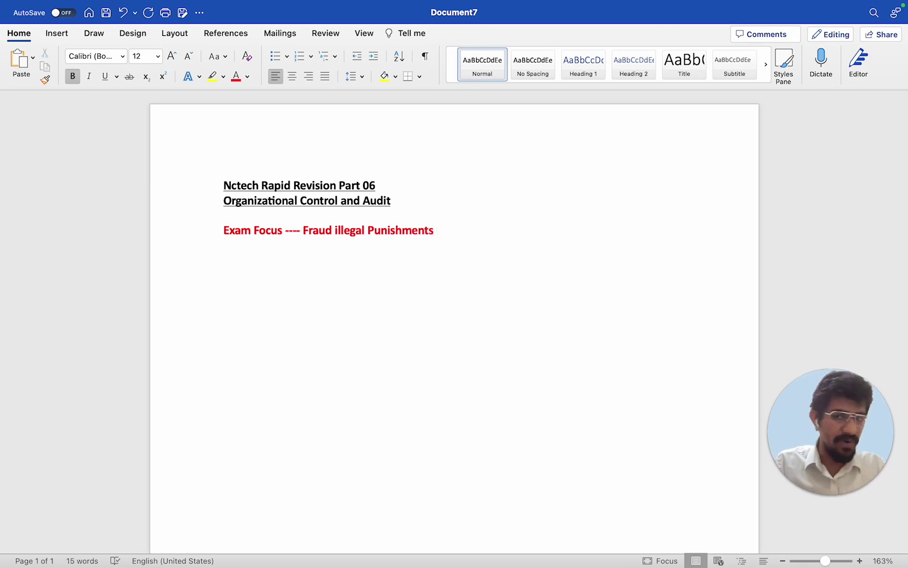
{"action": "type", "text": "===="}
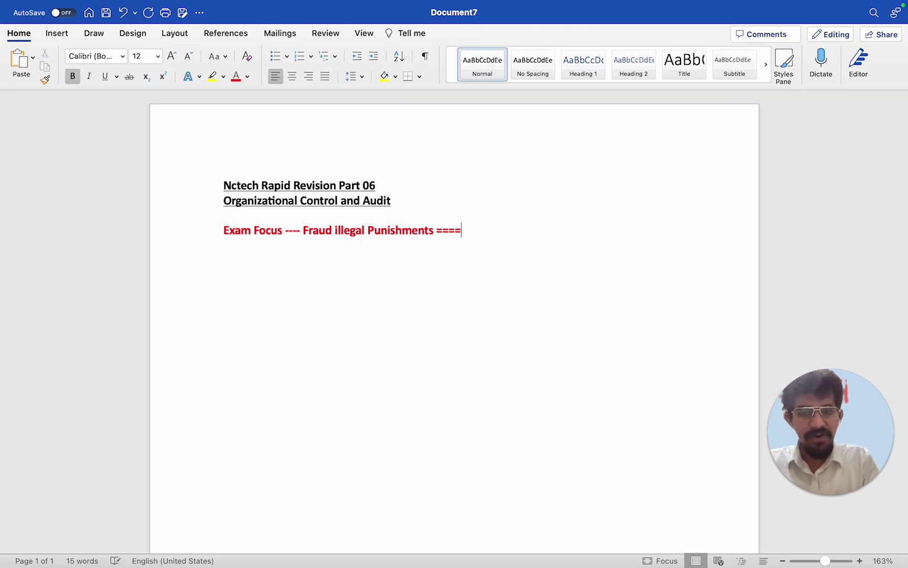
{"action": "type", "text": " Controls"}
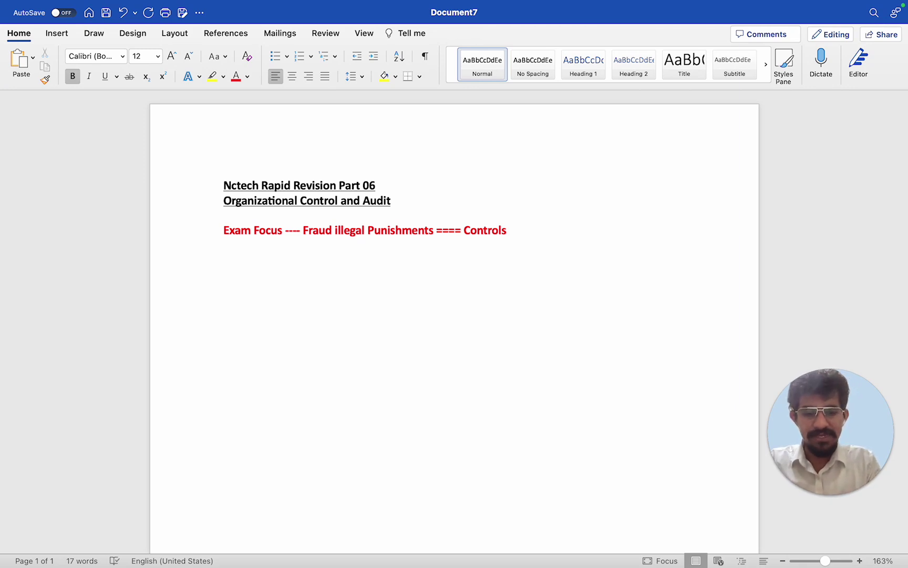
Add the red lines 'Taking Fraud ------------ Approval' and 'Furniture ----------- Code for Furniture Number'
{"action": "key", "text": "Return"}
{"action": "type", "text": "Ta"}
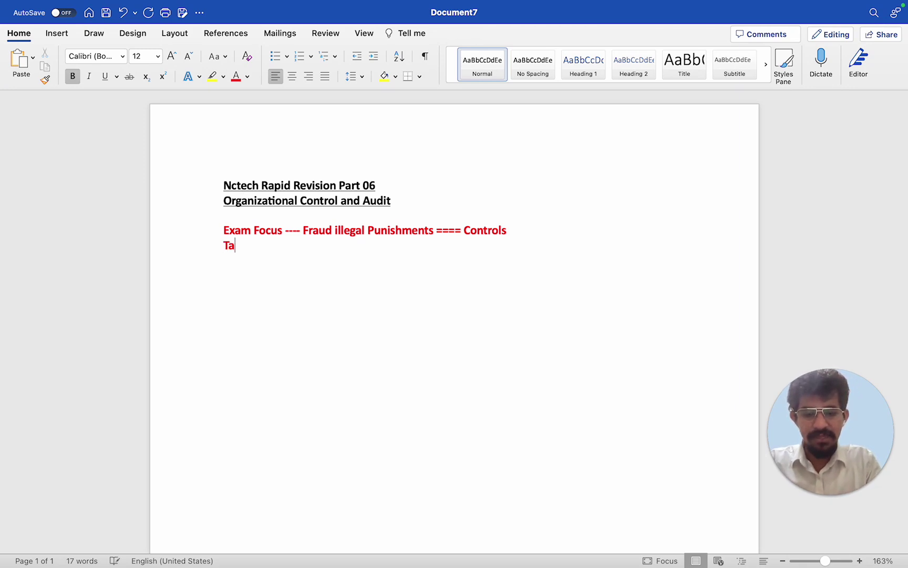
{"action": "type", "text": "king Fr"}
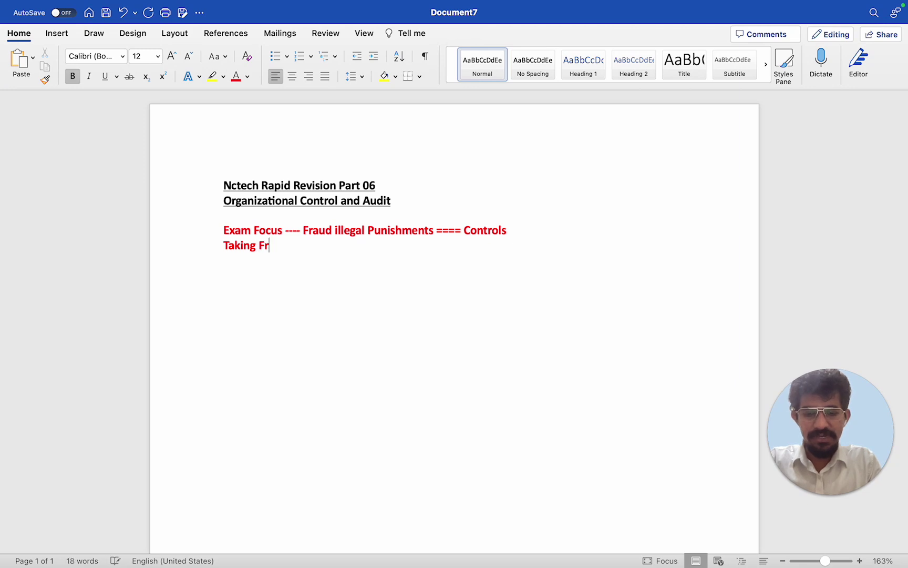
{"action": "type", "text": "aud -"}
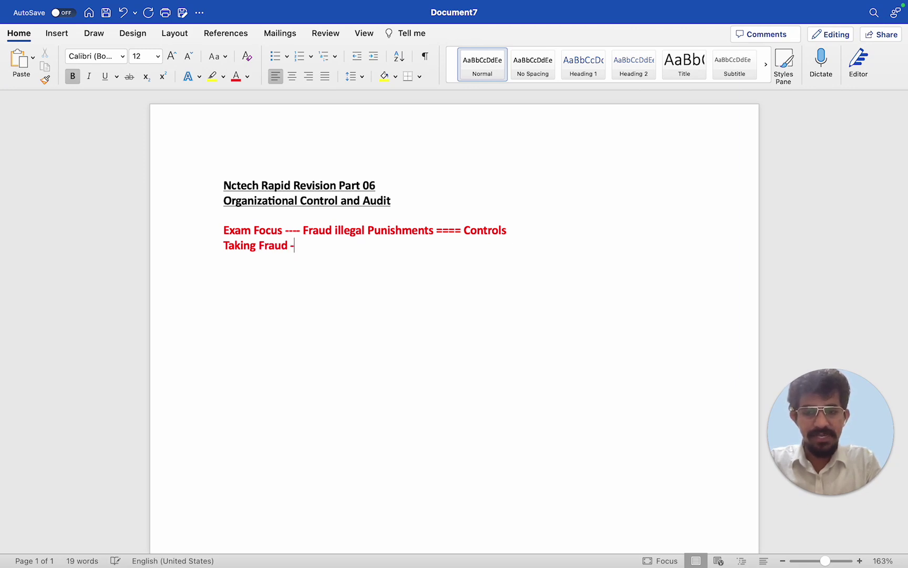
{"action": "type", "text": "----------- "}
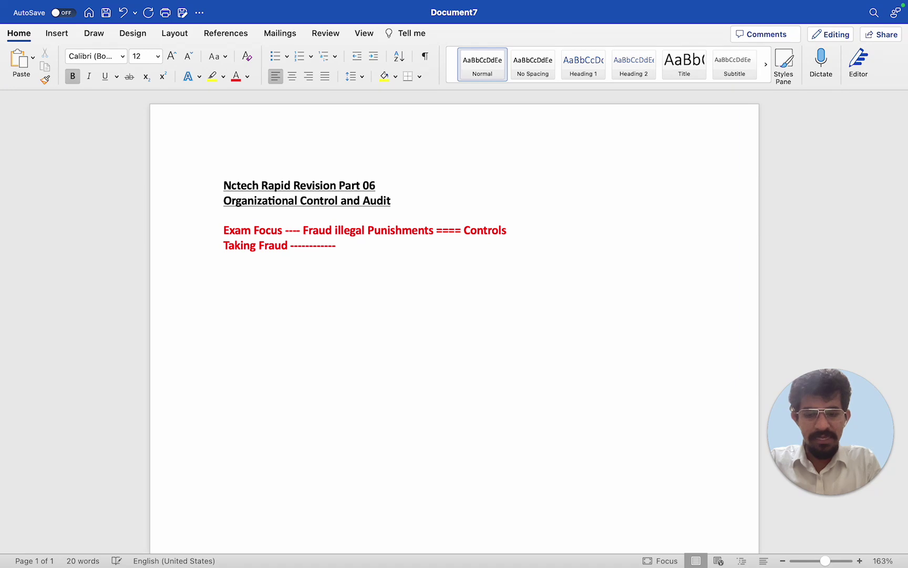
{"action": "type", "text": "Approva"}
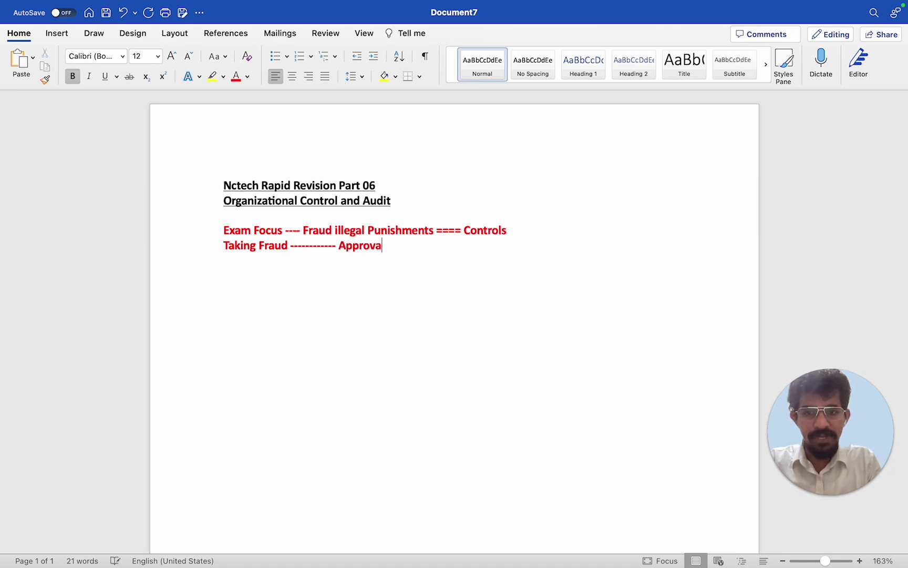
{"action": "type", "text": "le"}
{"action": "key", "text": "BackSpace"}
{"action": "key", "text": "BackSpace"}
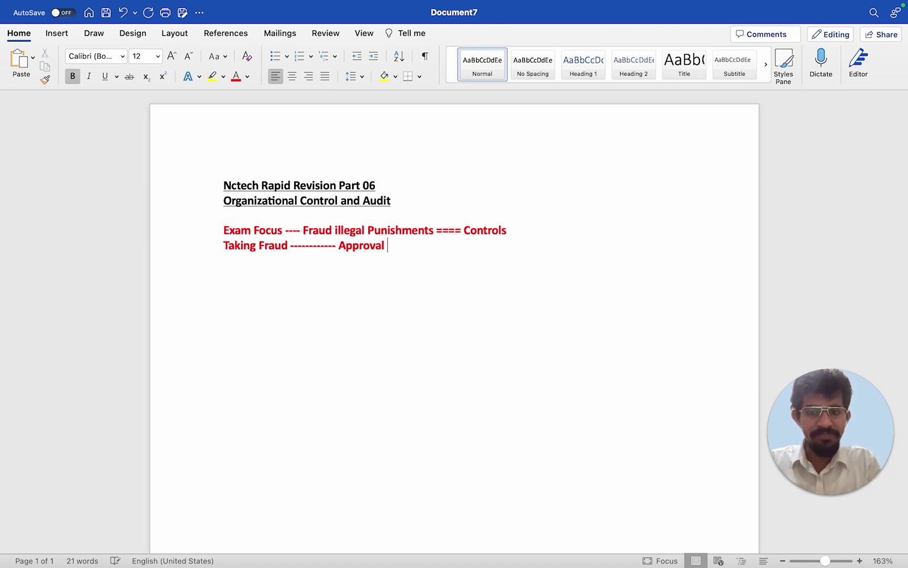
{"action": "key", "text": "Return"}
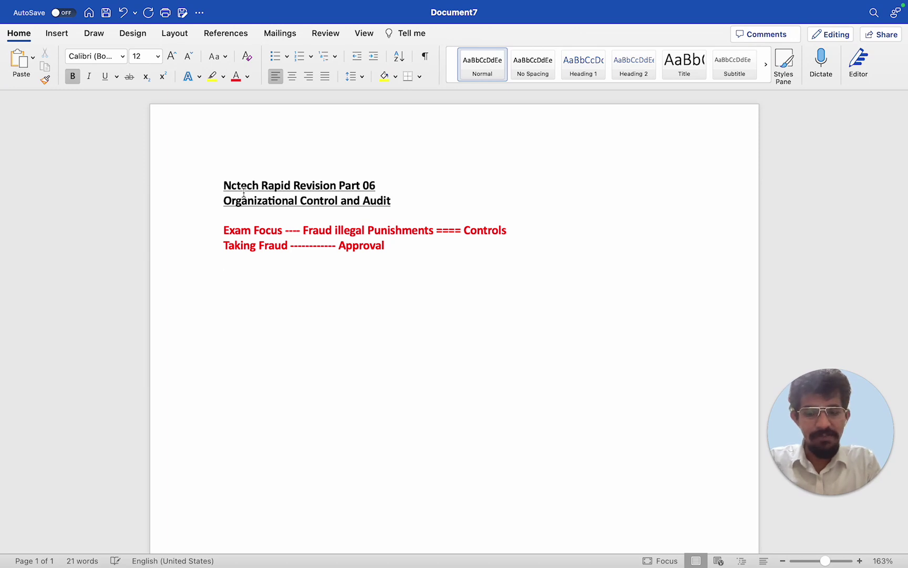
{"action": "type", "text": "Furnitue"}
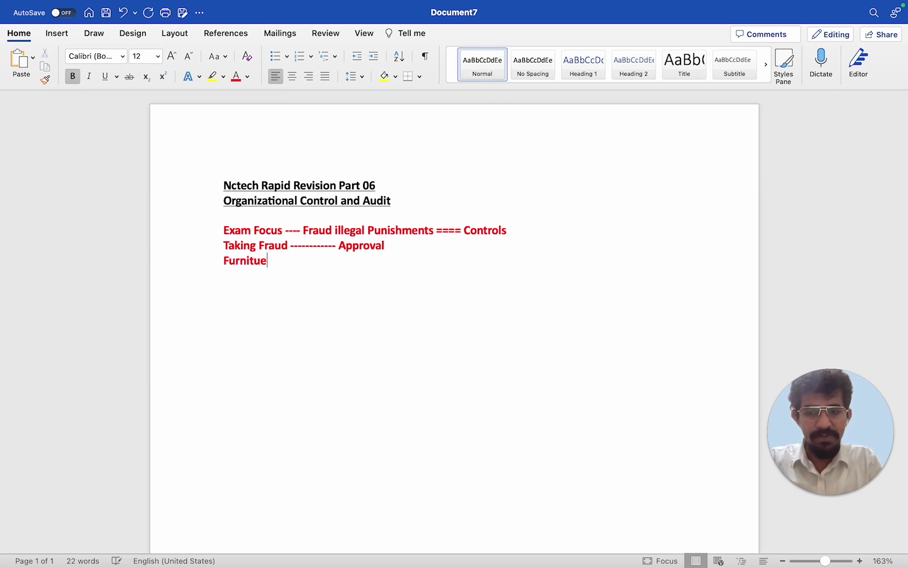
{"action": "key", "text": "BackSpace"}
{"action": "type", "text": "re"}
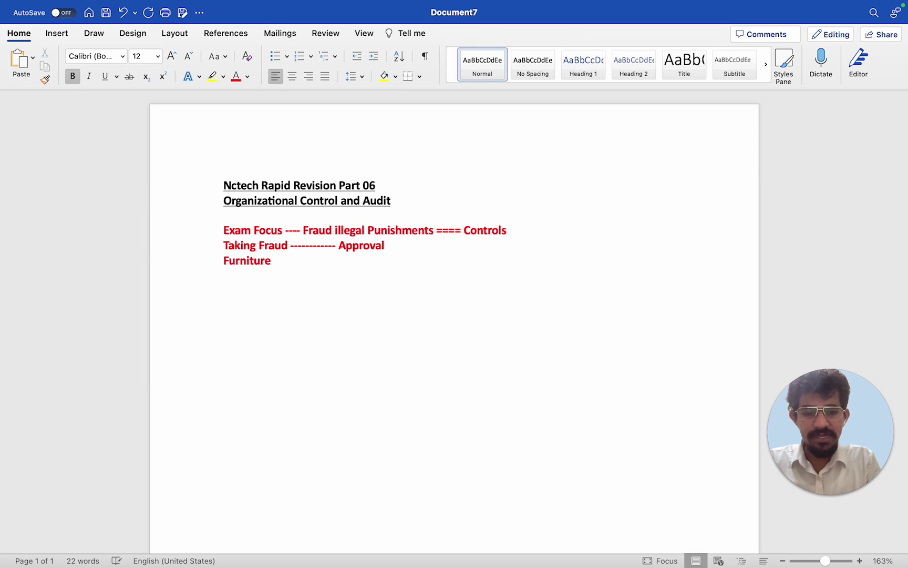
{"action": "type", "text": " ----------- Code"}
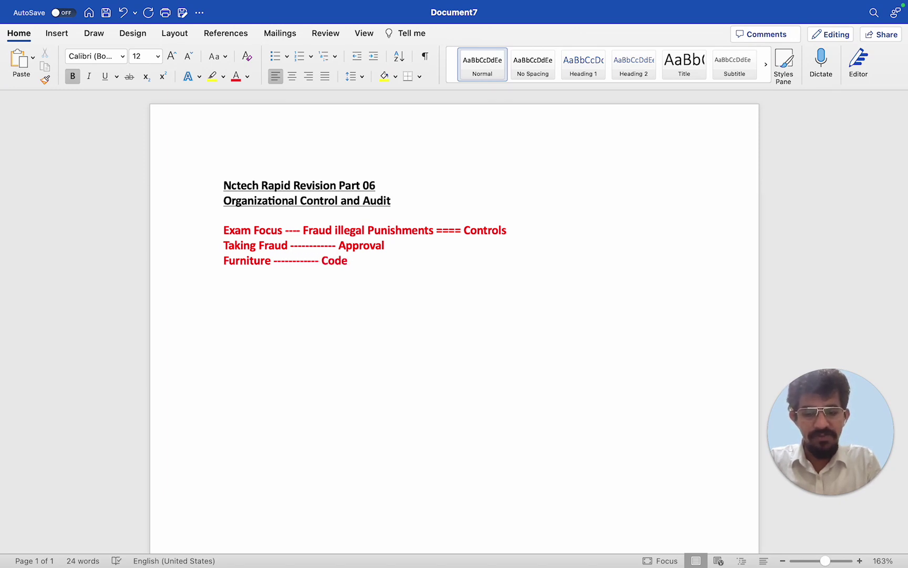
{"action": "type", "text": " for Furnt"}
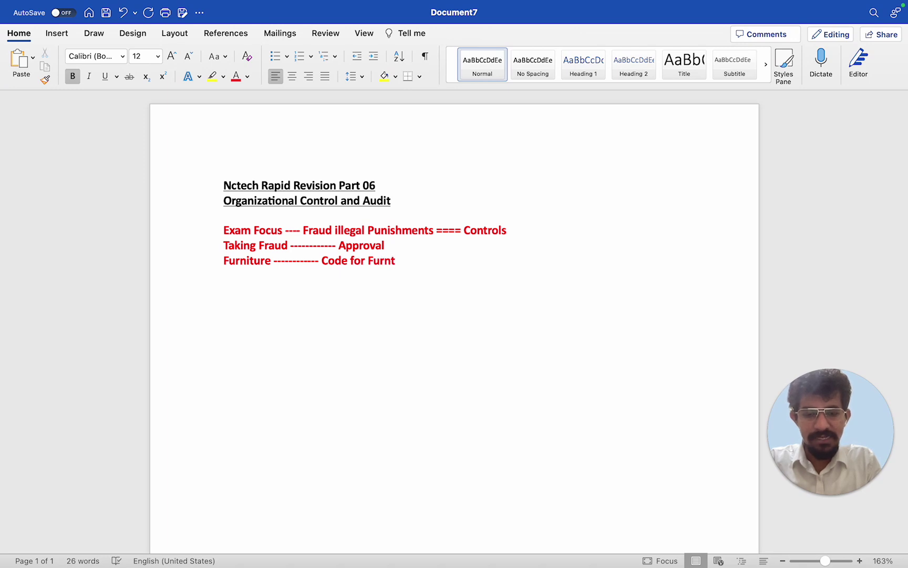
{"action": "key", "text": "BackSpace"}
{"action": "type", "text": "it"}
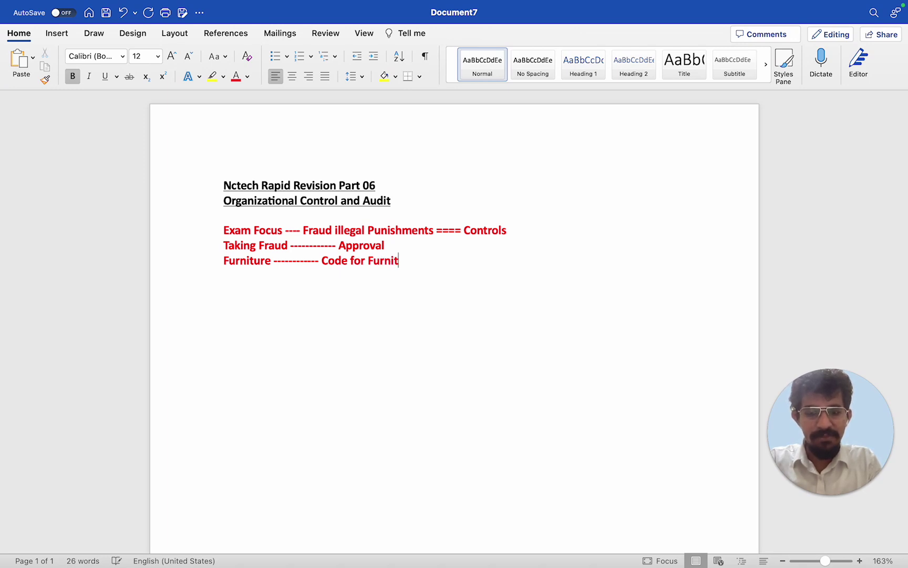
{"action": "type", "text": "ure Num"}
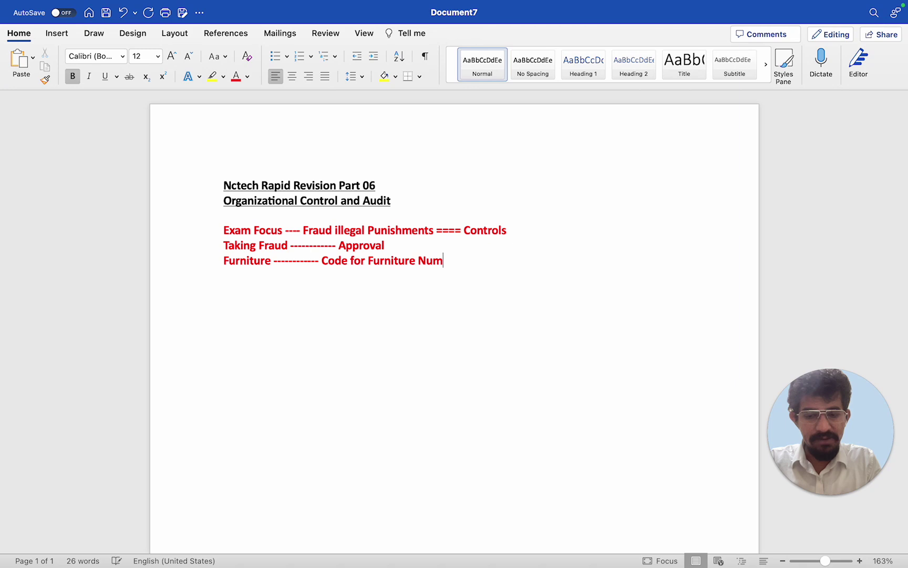
{"action": "type", "text": "ber"}
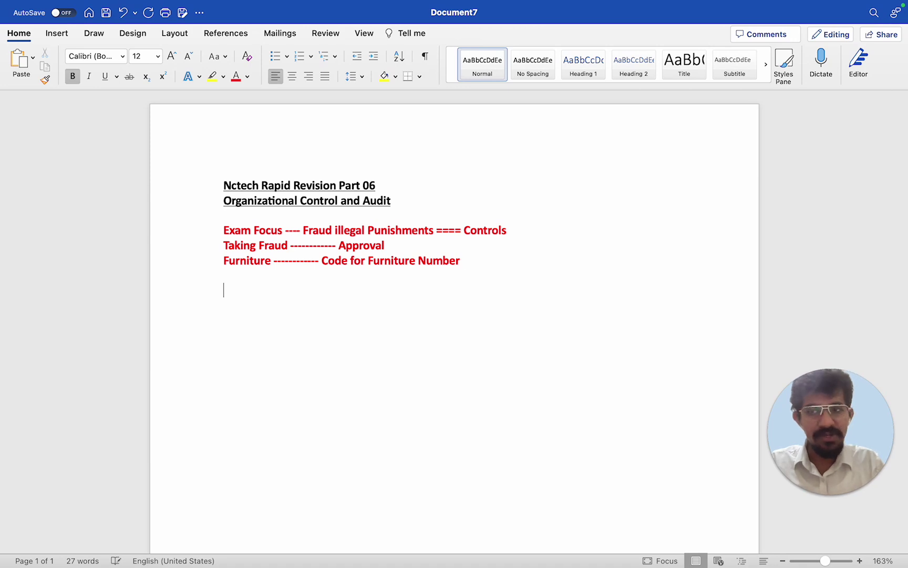
Reset the font colour to Automatic and insert an empty 3-column, 2-row table
{"action": "left_click", "coordinate": [249, 80]}
{"action": "left_click", "coordinate": [252, 101]}
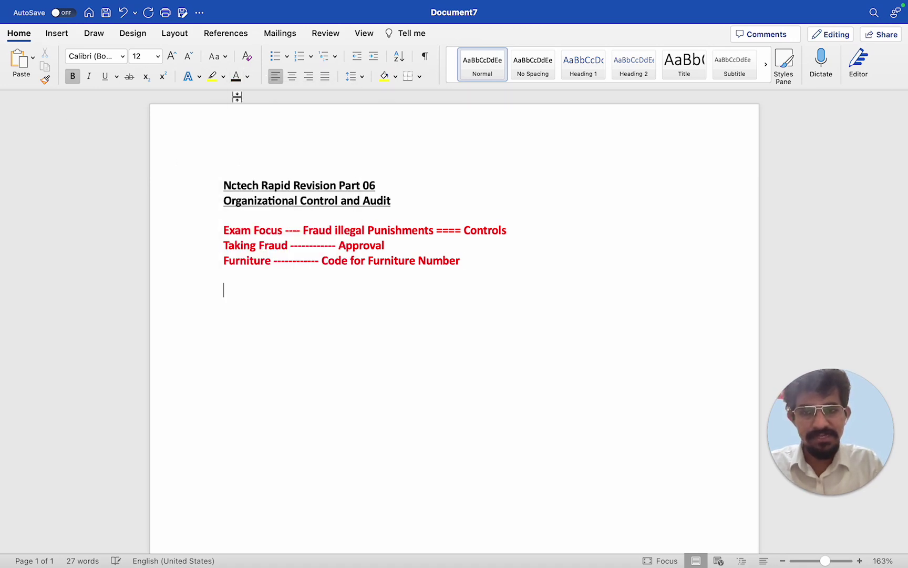
{"action": "left_click", "coordinate": [59, 36]}
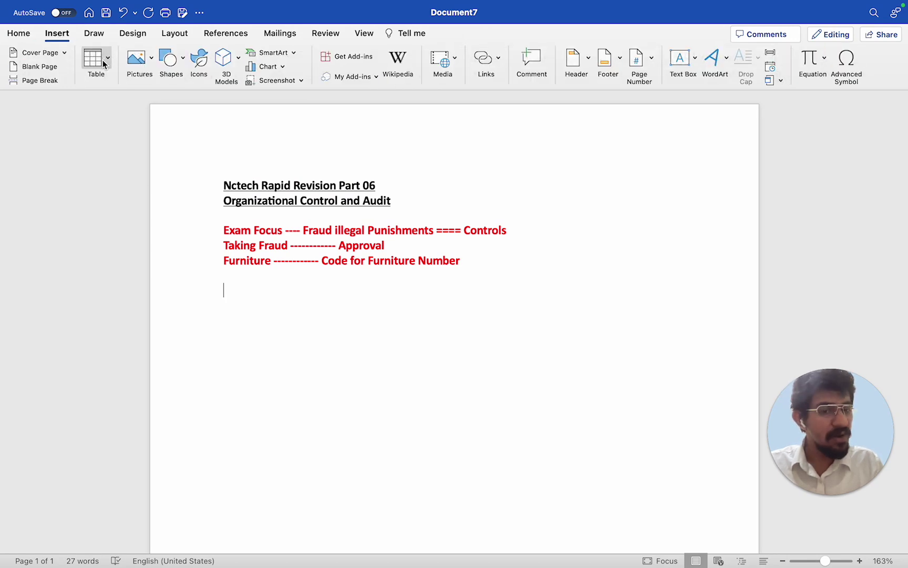
{"action": "left_click", "coordinate": [103, 59]}
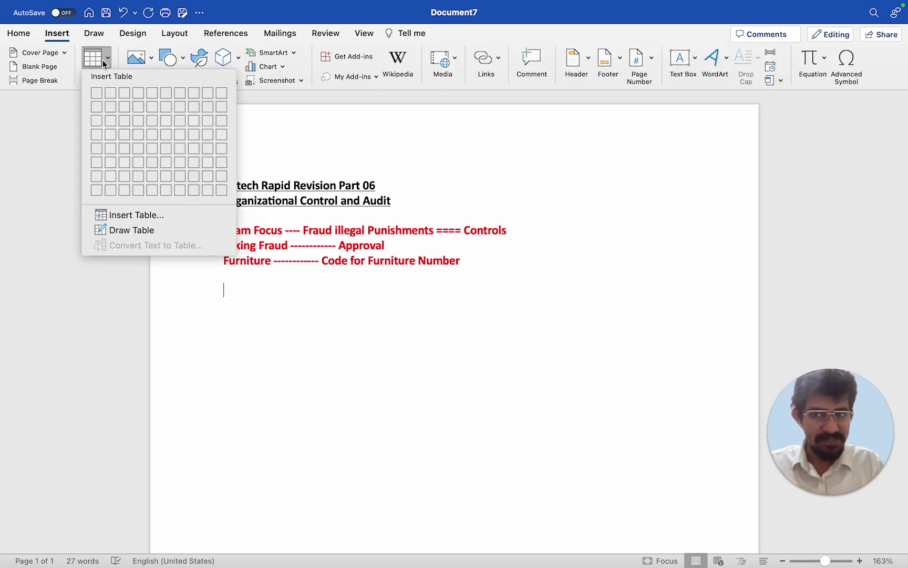
{"action": "left_click", "coordinate": [125, 106]}
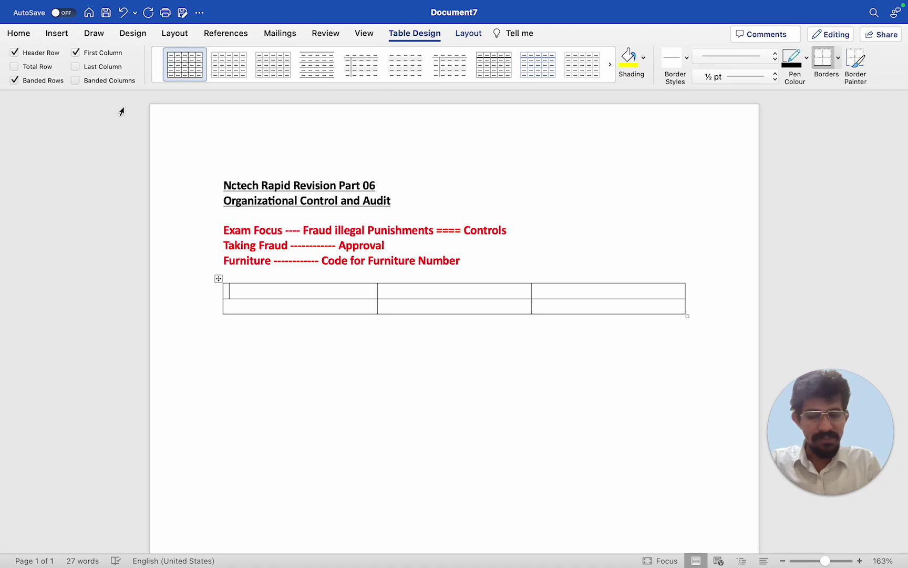
Type 'SPAM SOAP' as the first column header
{"action": "type", "text": "S"}
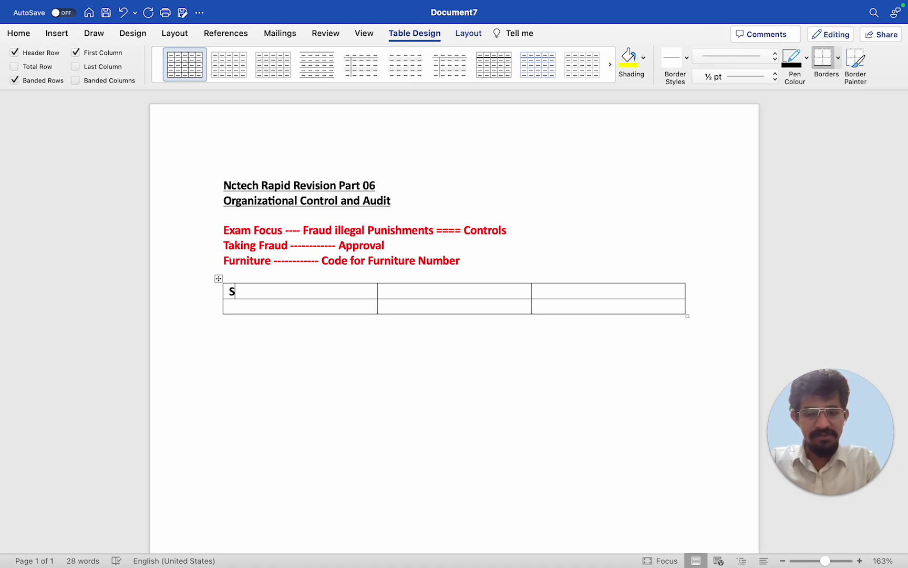
{"action": "type", "text": "PAM"}
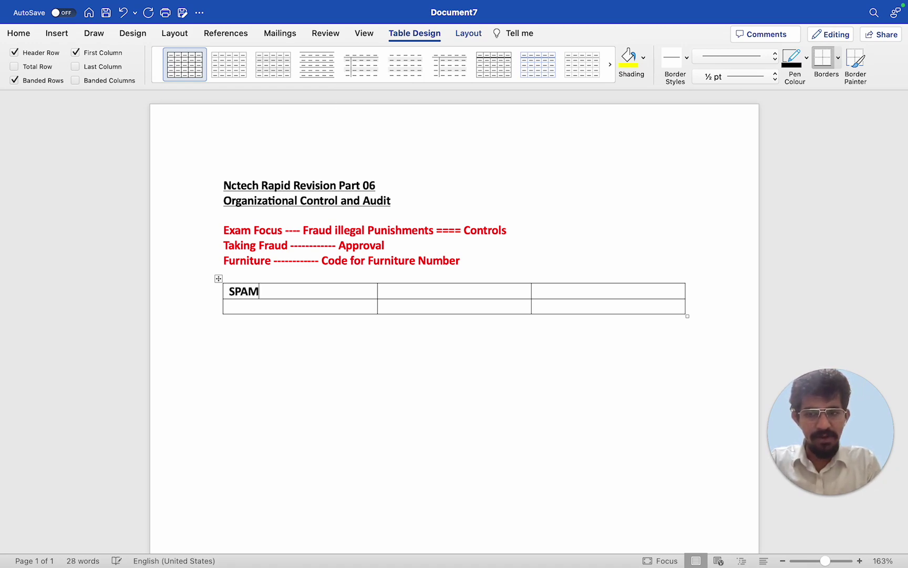
{"action": "type", "text": " SOPA"}
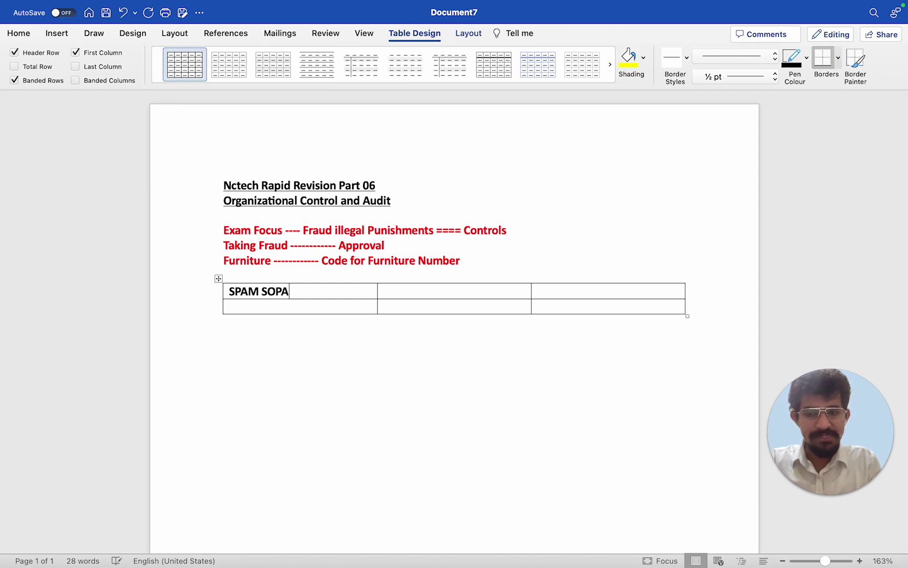
{"action": "key", "text": "BackSpace"}
{"action": "key", "text": "BackSpace"}
{"action": "type", "text": "AP"}
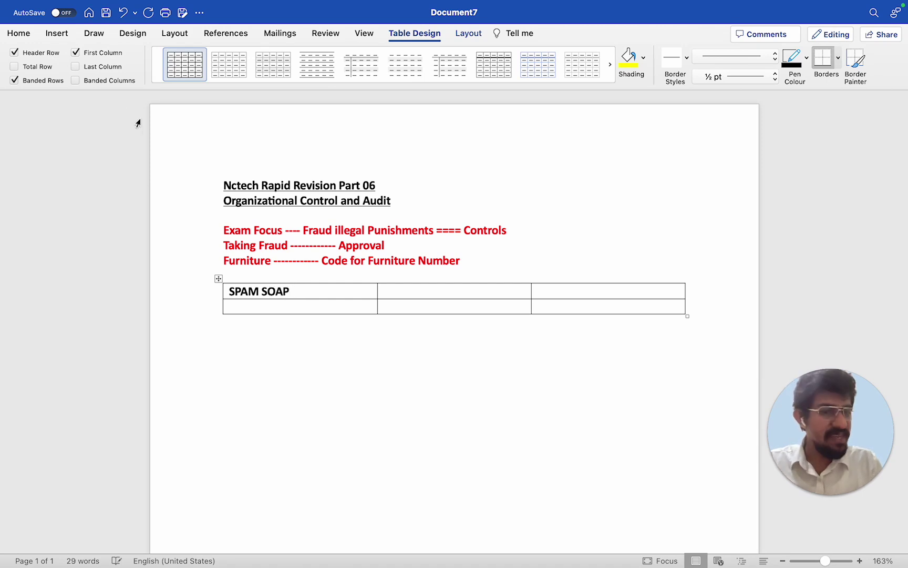
In the cell below, list Segregation of Duties, Physical Control and Authorization
{"action": "left_click", "coordinate": [270, 310]}
{"action": "type", "text": "Segre"}
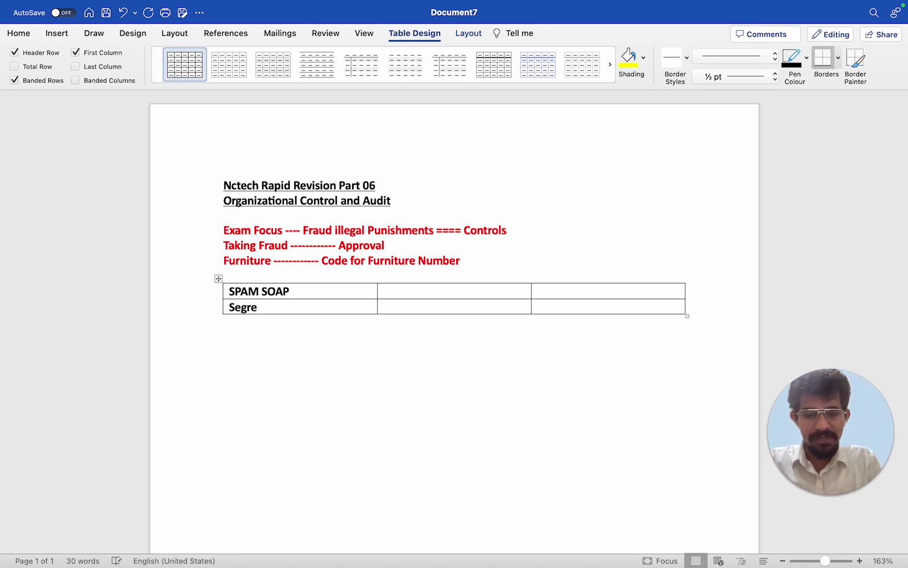
{"action": "type", "text": "gation of"}
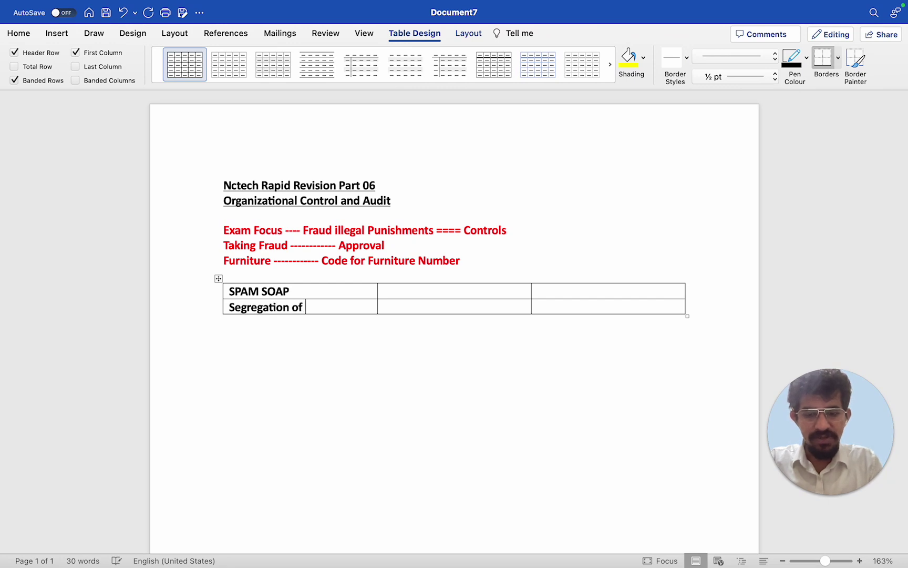
{"action": "type", "text": " Dutire"}
{"action": "key", "text": "BackSpace"}
{"action": "key", "text": "BackSpace"}
{"action": "type", "text": "es"}
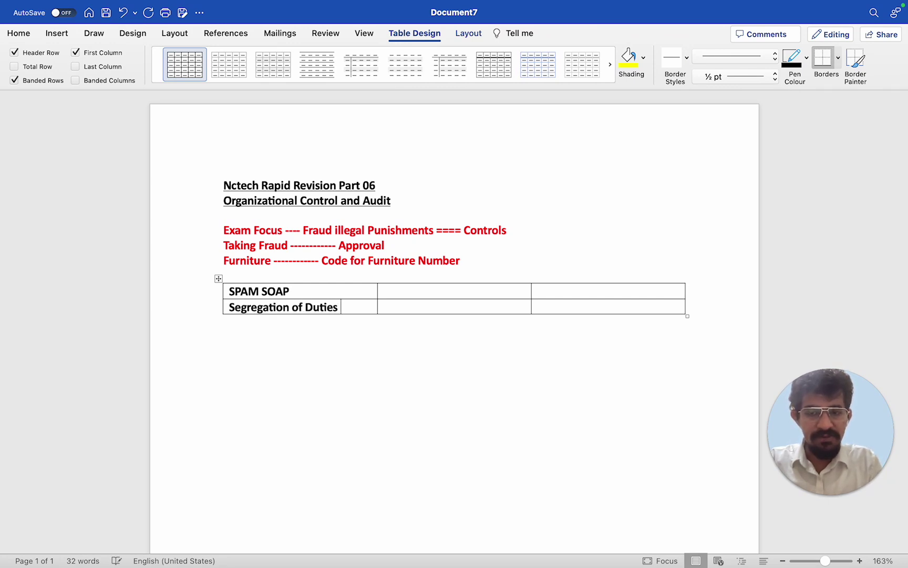
{"action": "key", "text": "Return"}
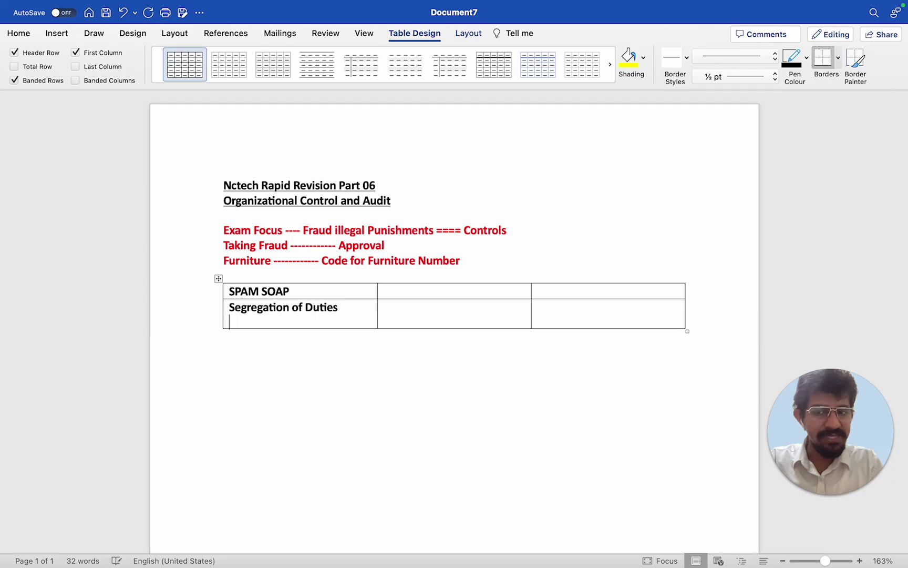
{"action": "type", "text": "P"}
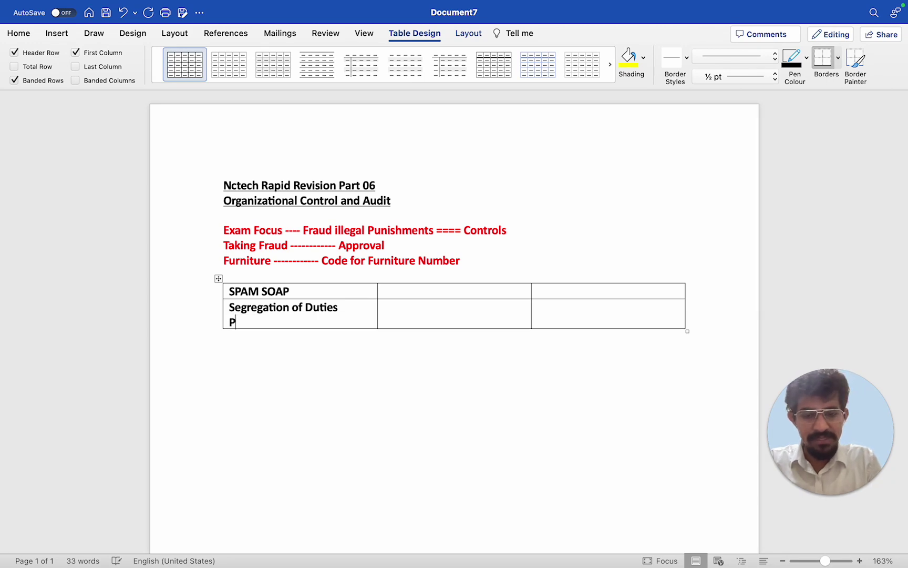
{"action": "type", "text": "hysical Control"}
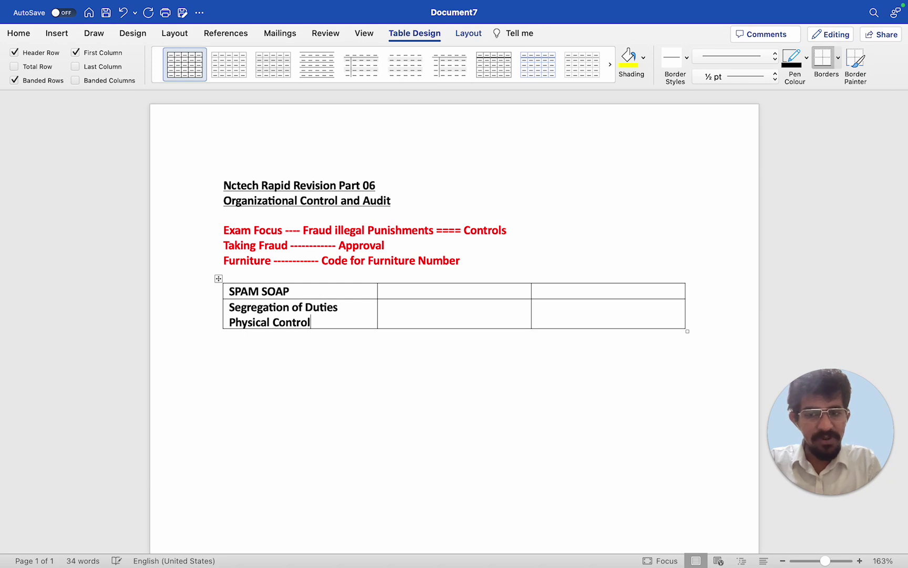
{"action": "key", "text": "Return"}
{"action": "type", "text": "Autj"}
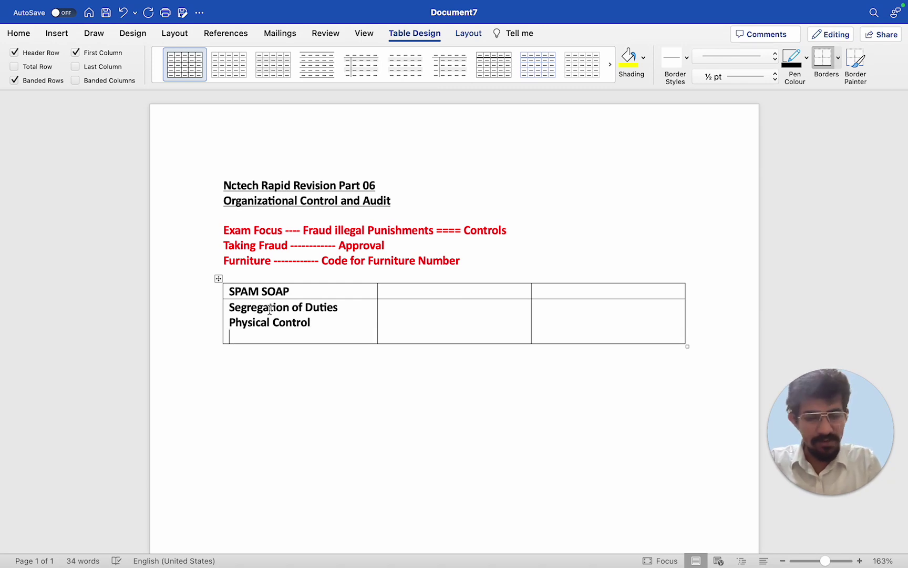
{"action": "key", "text": "BackSpace"}
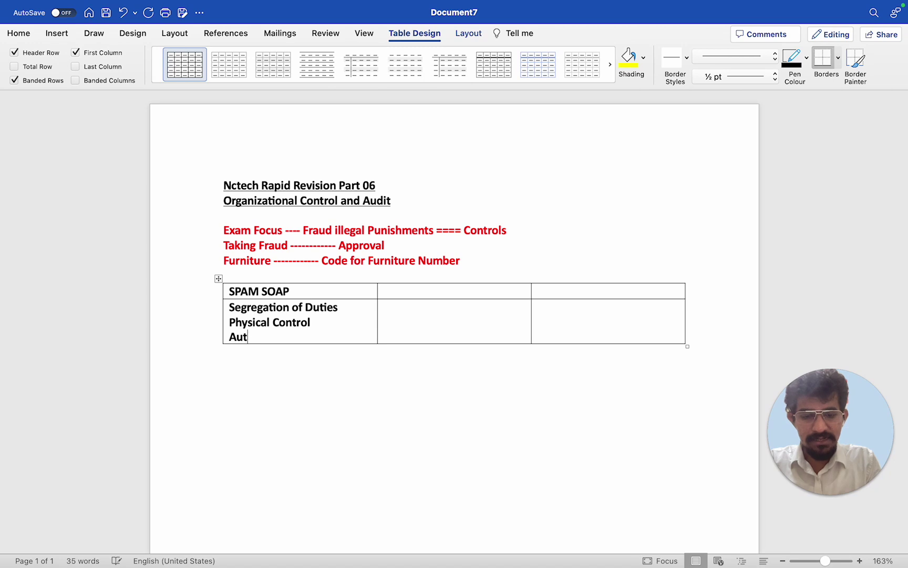
{"action": "type", "text": "horisation"}
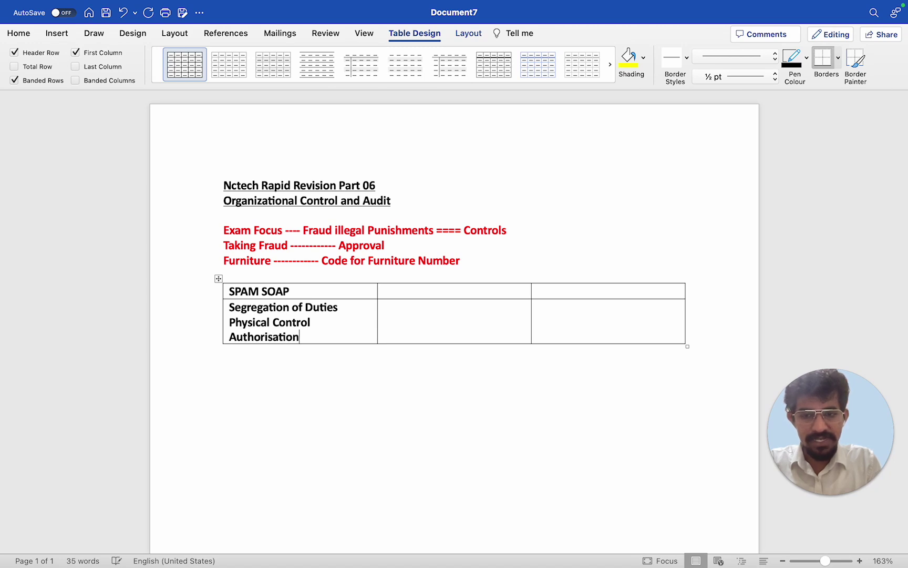
{"action": "right_click", "coordinate": [263, 336]}
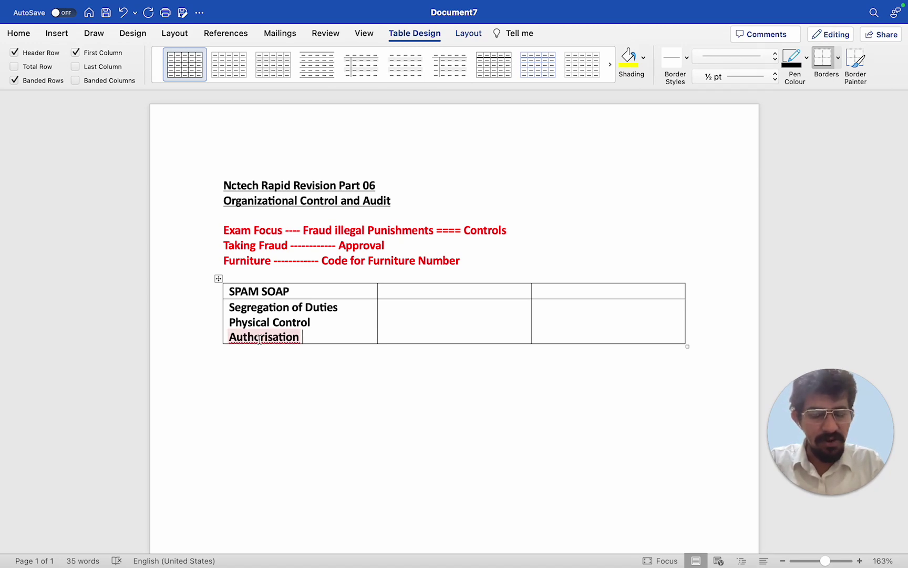
{"action": "left_click", "coordinate": [255, 378]}
Continue the list with Management Control, Supervisory, Access and Personal Control
{"action": "key", "text": "Return"}
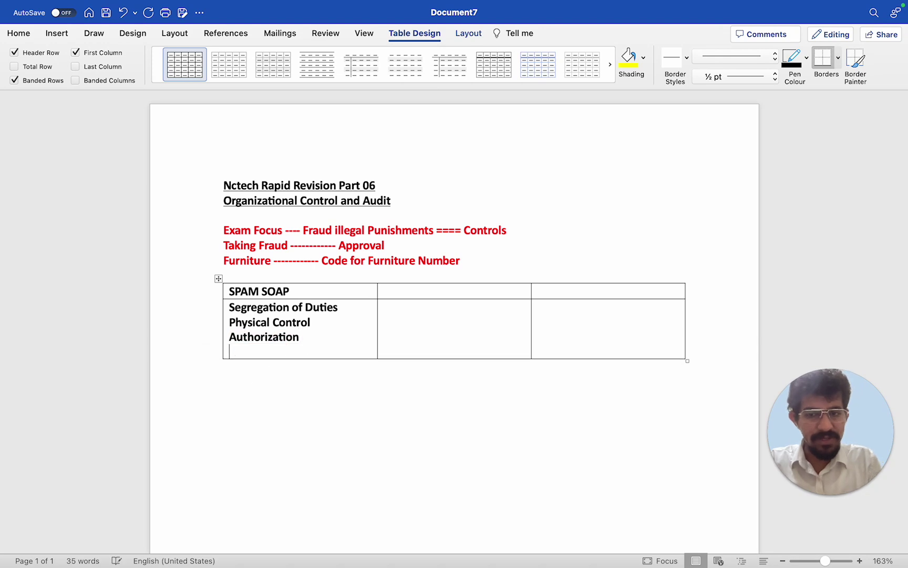
{"action": "type", "text": "Managemet"}
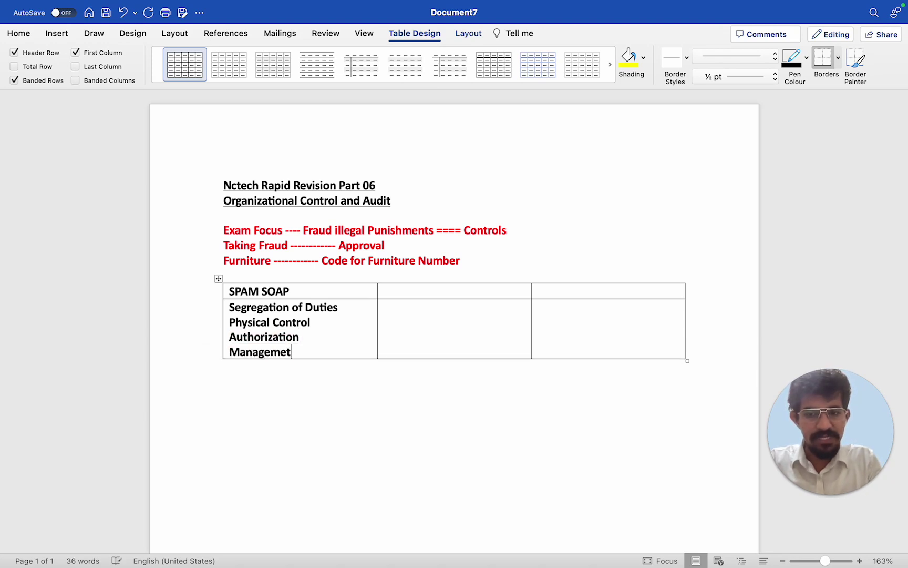
{"action": "key", "text": "BackSpace"}
{"action": "type", "text": "nt Control"}
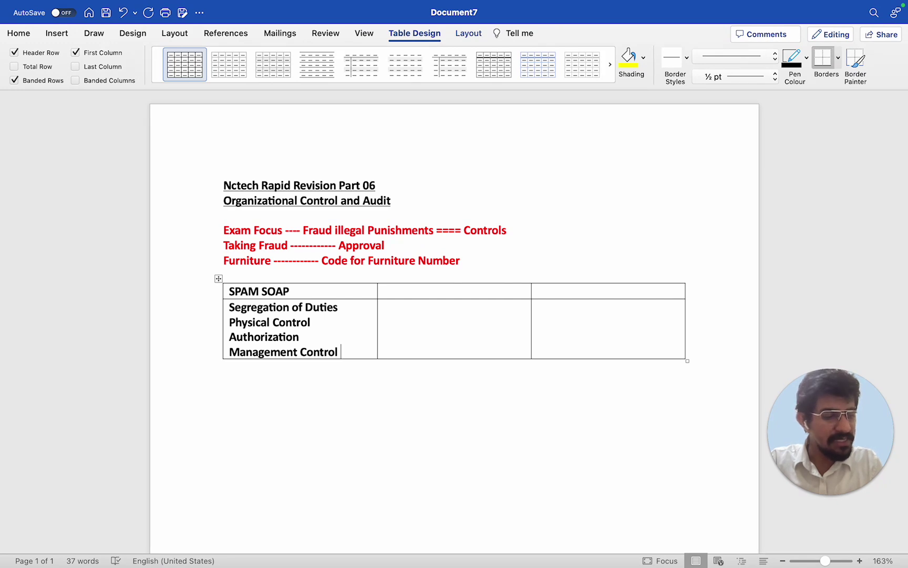
{"action": "key", "text": "Return"}
{"action": "type", "text": "Su"}
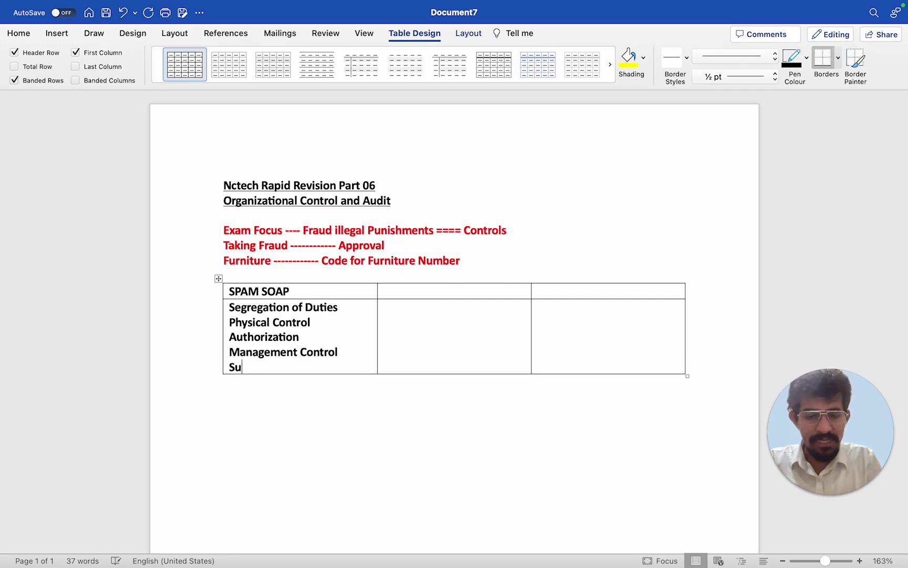
{"action": "type", "text": "pervisory"}
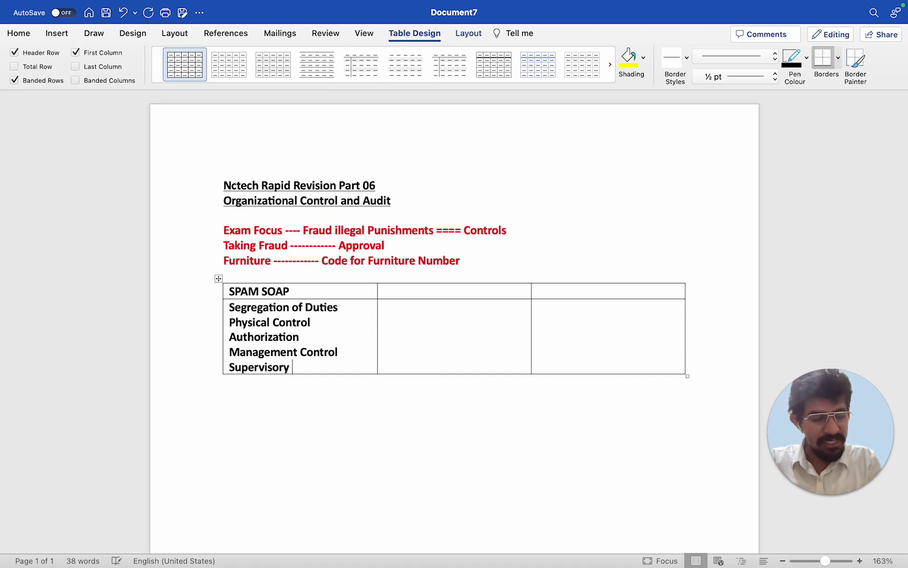
{"action": "key", "text": "Return"}
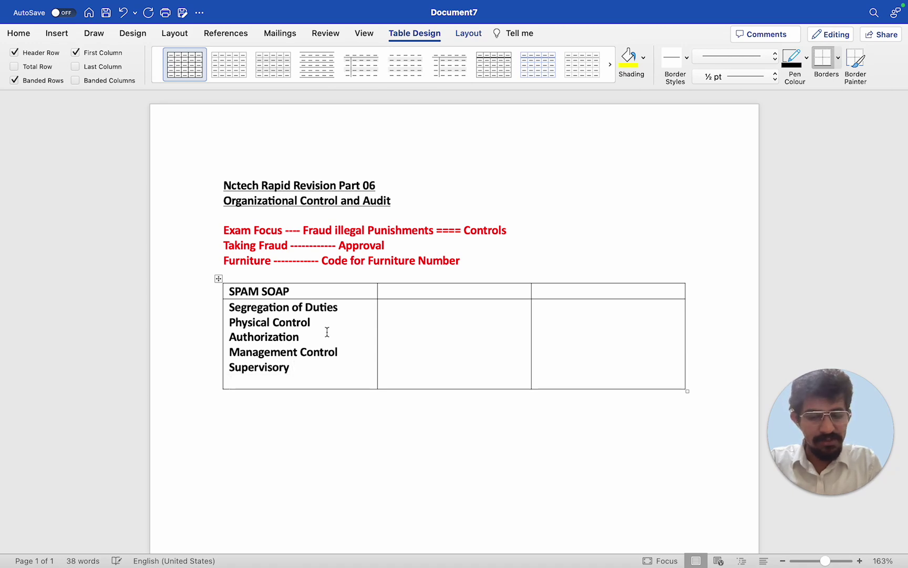
{"action": "type", "text": "Access"}
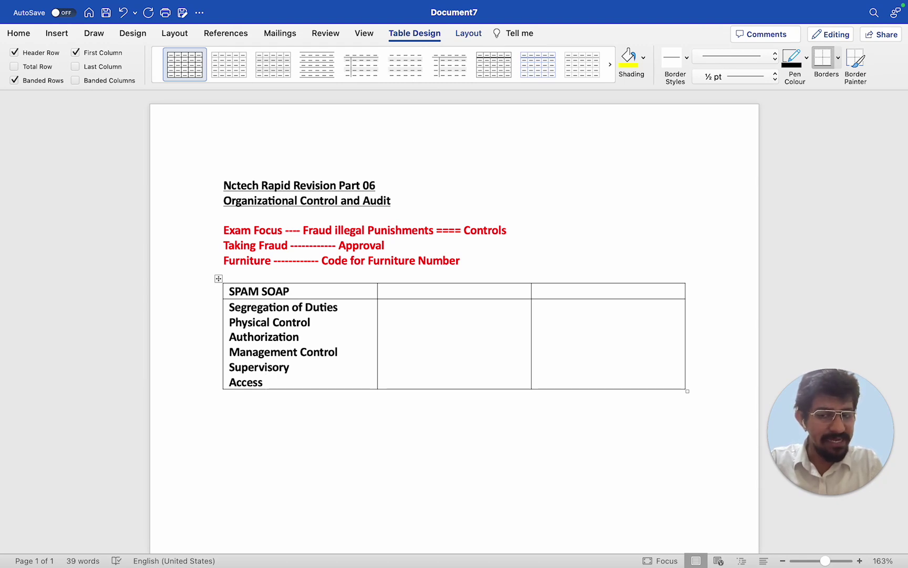
{"action": "key", "text": "Return"}
{"action": "type", "text": "Per"}
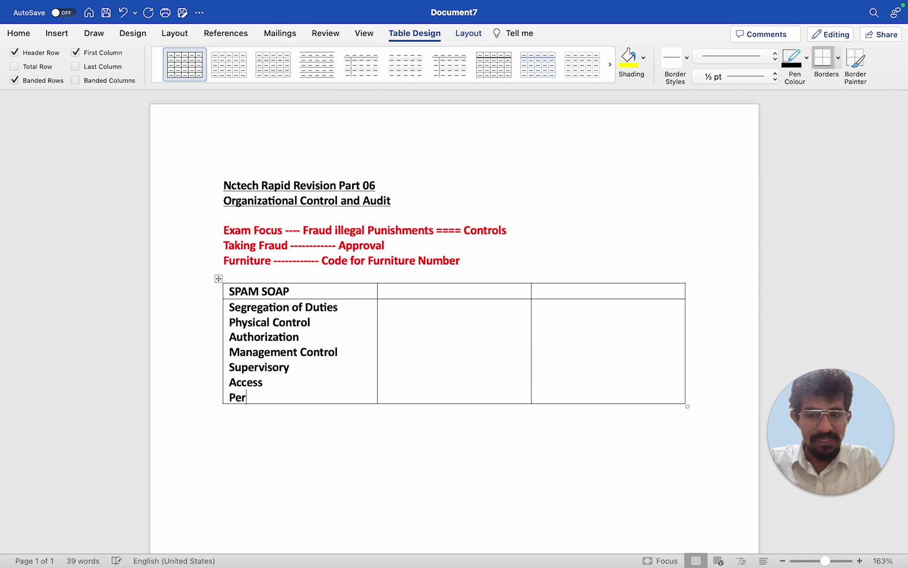
{"action": "type", "text": "sonal Contri"}
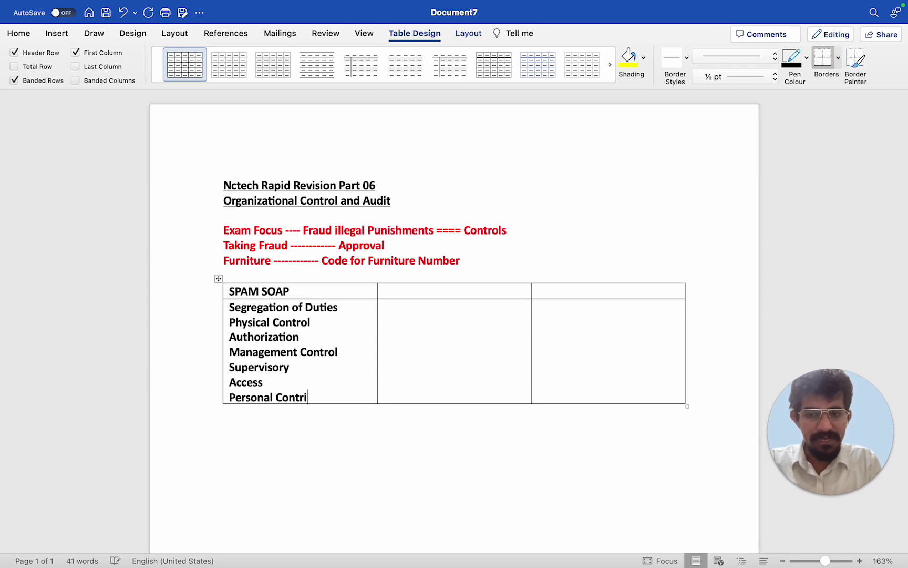
{"action": "key", "text": "BackSpace"}
{"action": "type", "text": "ol"}
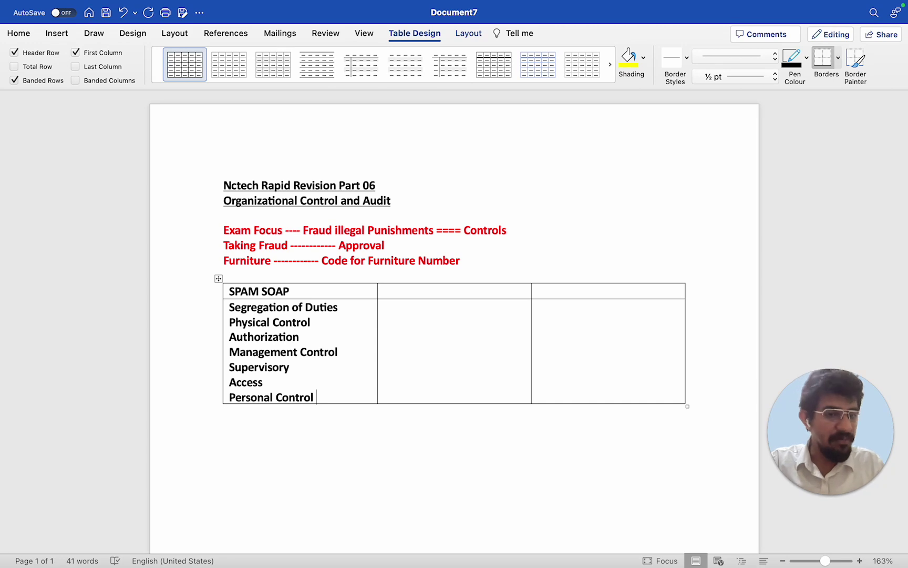
Title the second column 'System in Organisation' and enter 'Expert information System' below it
{"action": "left_click", "coordinate": [413, 291]}
{"action": "type", "text": "System"}
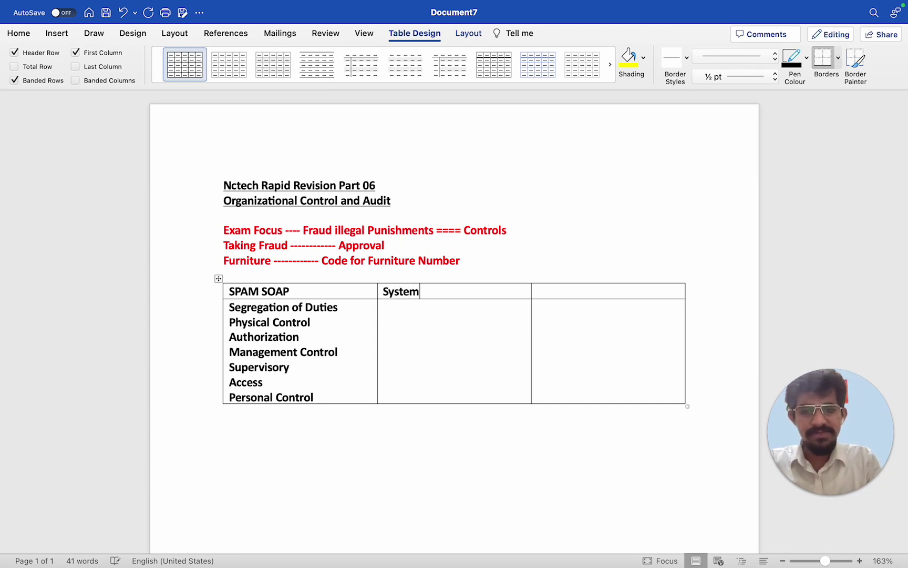
{"action": "type", "text": " in Organisaion"}
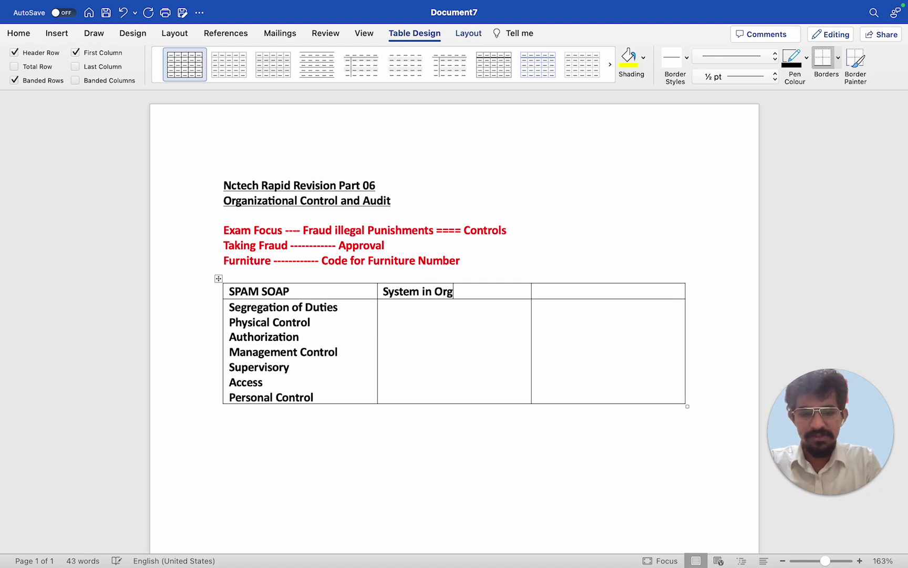
{"action": "key", "text": "BackSpace"}
{"action": "key", "text": "BackSpace"}
{"action": "key", "text": "BackSpace"}
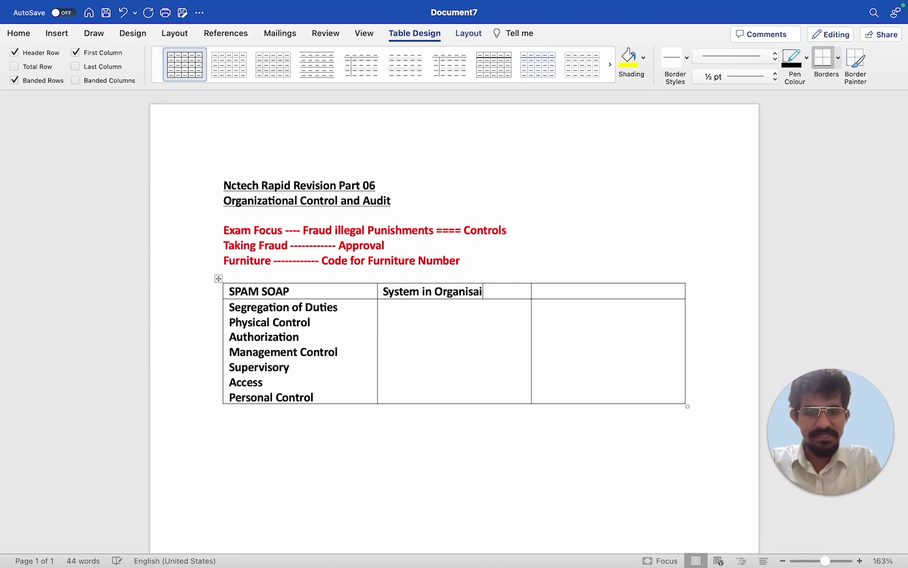
{"action": "type", "text": "tion"}
{"action": "left_click", "coordinate": [420, 314]}
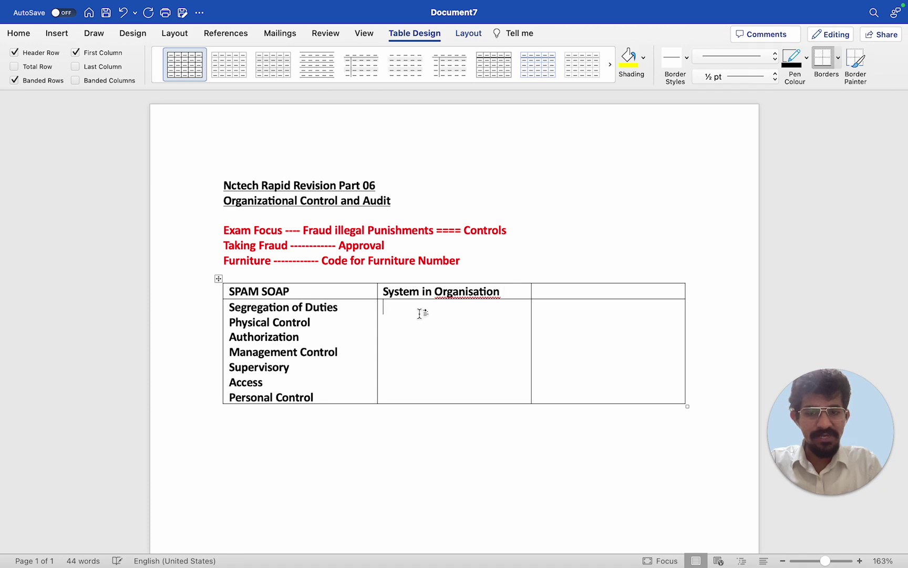
{"action": "type", "text": "E"}
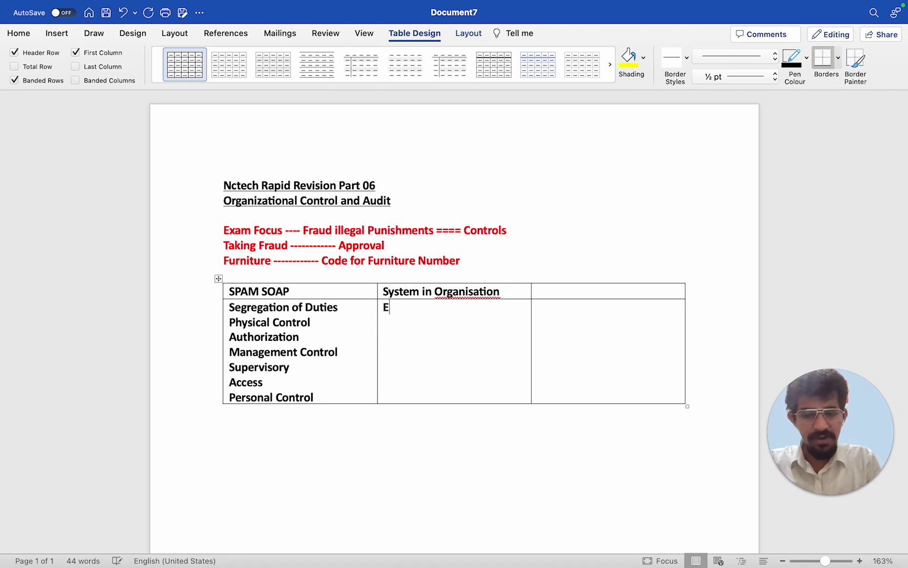
{"action": "type", "text": "xpert i"}
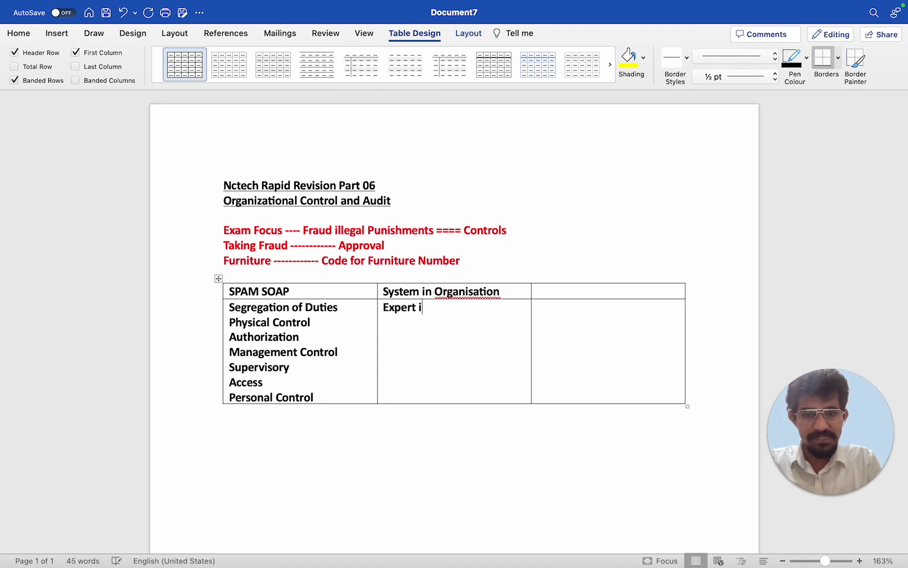
{"action": "type", "text": "nformation System"}
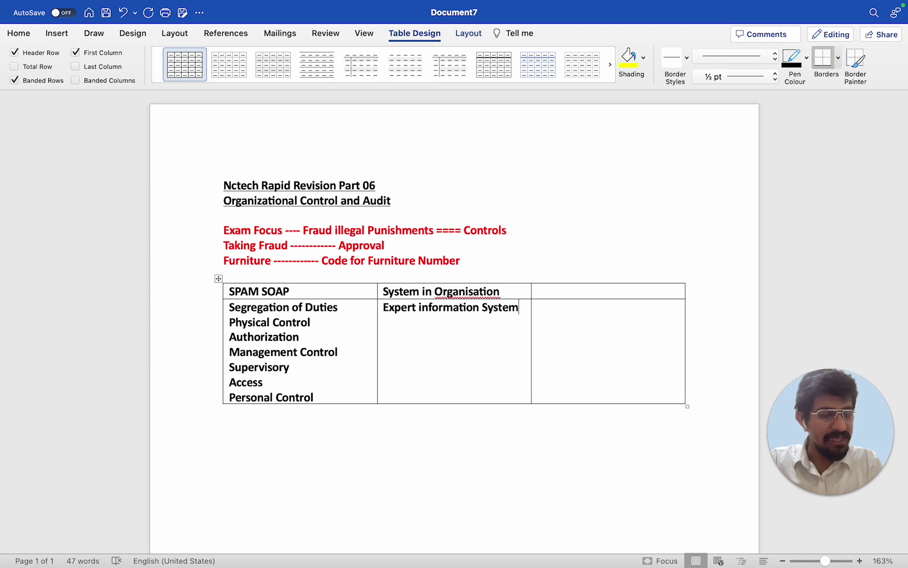
Add Management Information System and Decision Support System to the systems list
{"action": "key", "text": "Return"}
{"action": "type", "text": "Manag"}
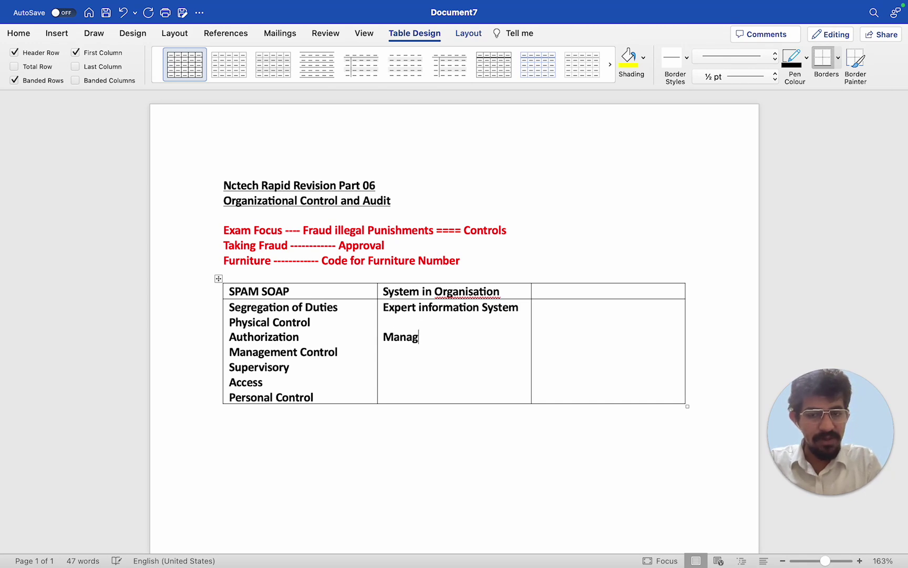
{"action": "type", "text": "ement Ins"}
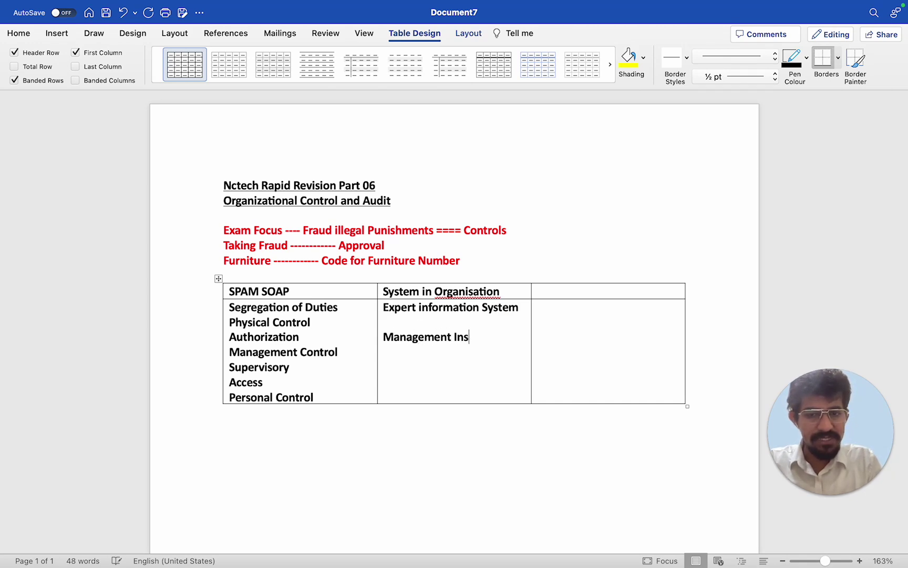
{"action": "key", "text": "BackSpace"}
{"action": "key", "text": "BackSpace"}
{"action": "type", "text": "nof"}
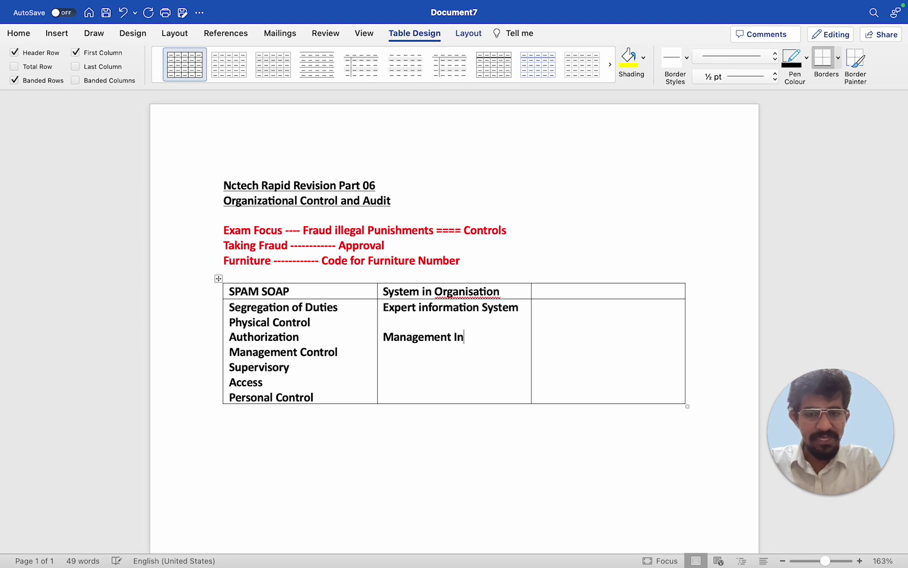
{"action": "key", "text": "BackSpace"}
{"action": "key", "text": "BackSpace"}
{"action": "type", "text": "fomra"}
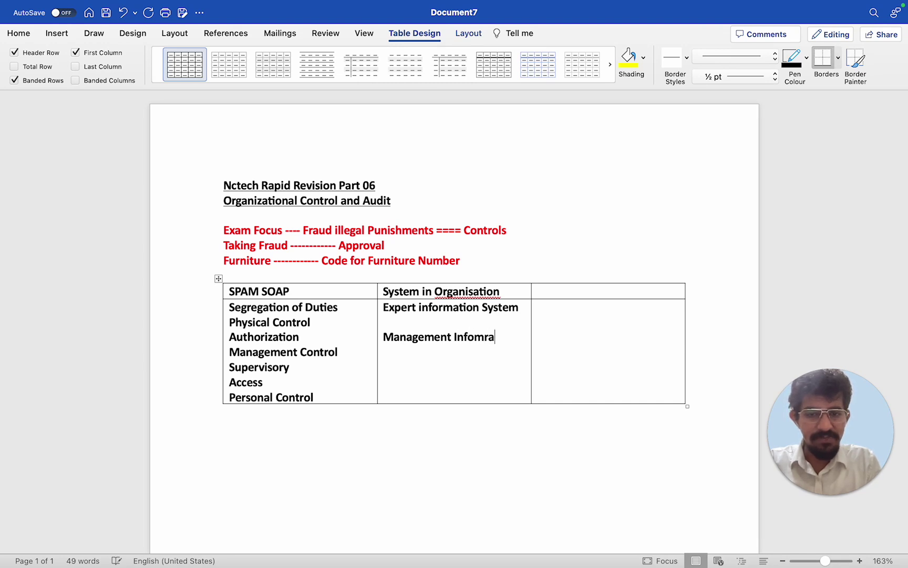
{"action": "key", "text": "BackSpace"}
{"action": "key", "text": "BackSpace"}
{"action": "key", "text": "BackSpace"}
{"action": "type", "text": "rmation System "}
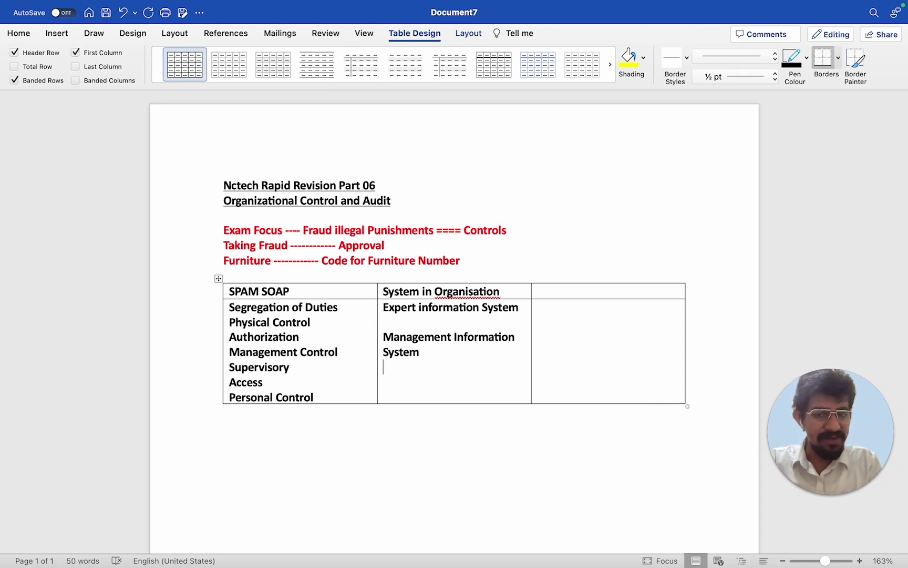
{"action": "type", "text": "Decssi"}
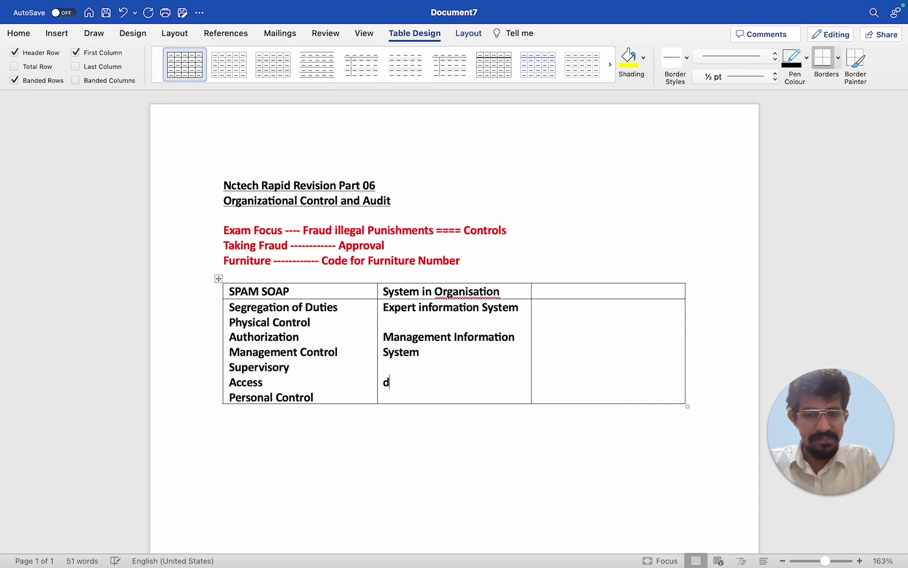
{"action": "key", "text": "BackSpace"}
{"action": "key", "text": "BackSpace"}
{"action": "key", "text": "BackSpace"}
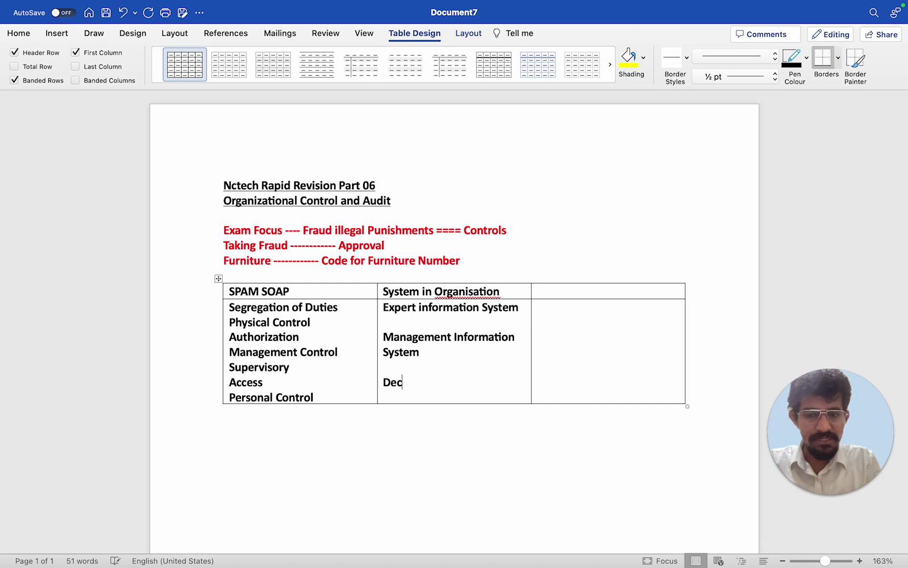
{"action": "type", "text": "ision"}
{"action": "key", "text": "BackSpace"}
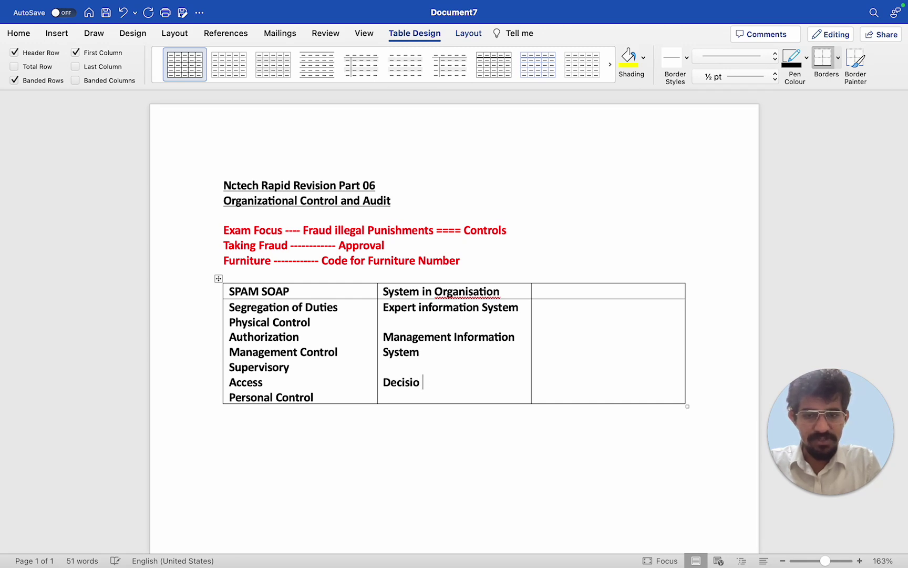
{"action": "type", "text": "s"}
{"action": "key", "text": "BackSpace"}
{"action": "type", "text": "n Support"}
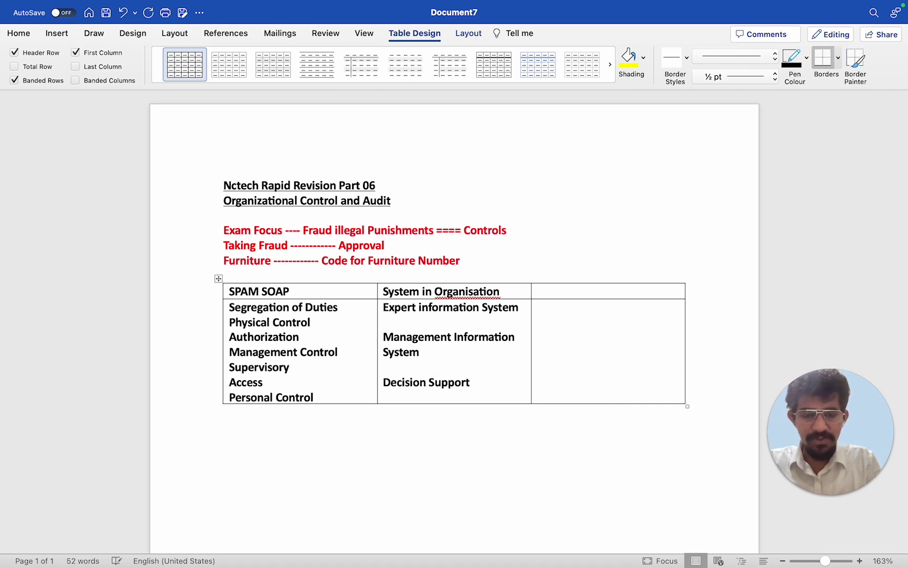
{"action": "type", "text": "System"}
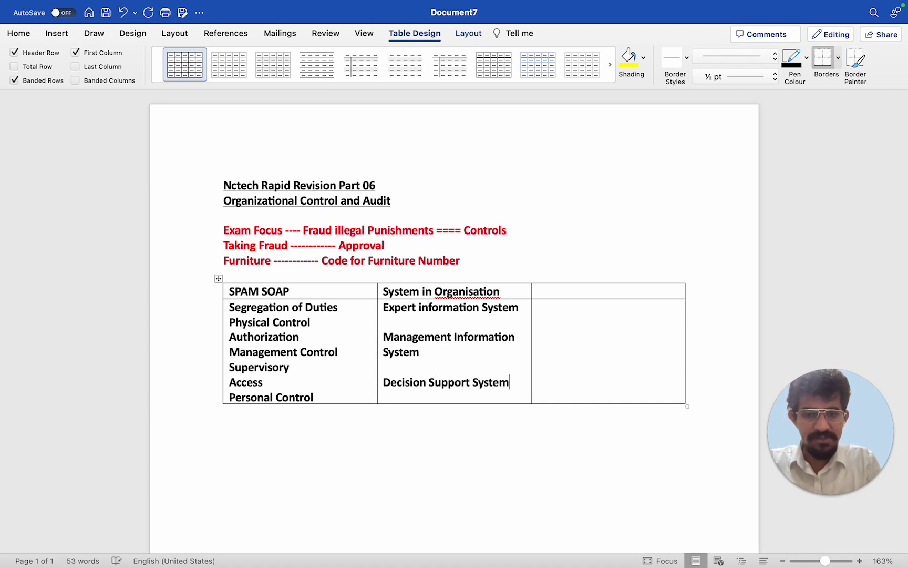
Add Transaction Procession System as the last entry, followed by an empty line
{"action": "key", "text": "Return"}
{"action": "type", "text": "Transopa"}
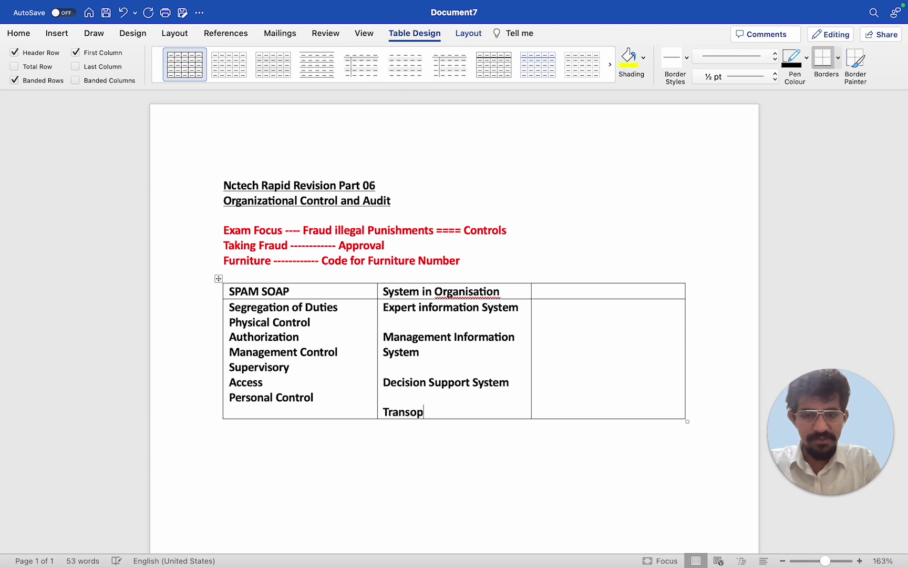
{"action": "key", "text": "BackSpace"}
{"action": "key", "text": "BackSpace"}
{"action": "key", "text": "BackSpace"}
{"action": "type", "text": "action Proce"}
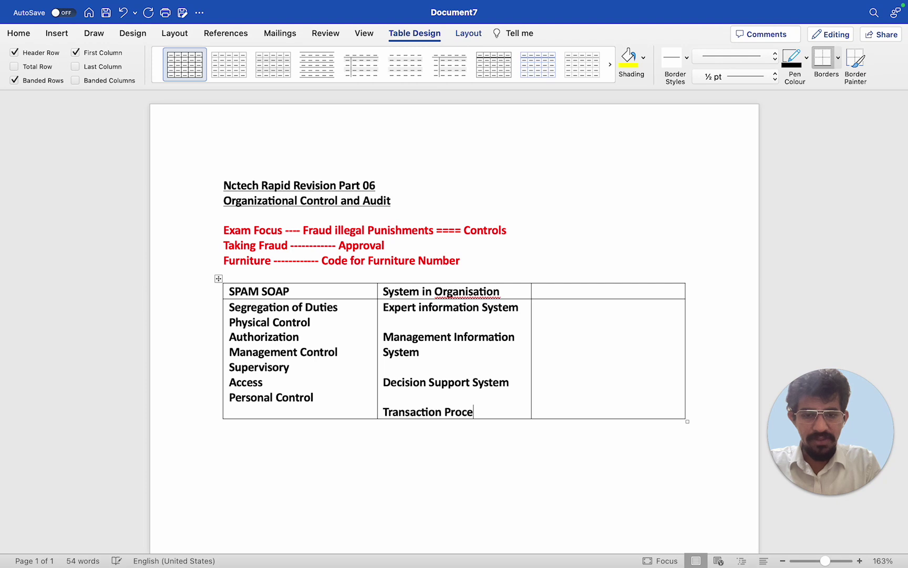
{"action": "type", "text": "ssion System"}
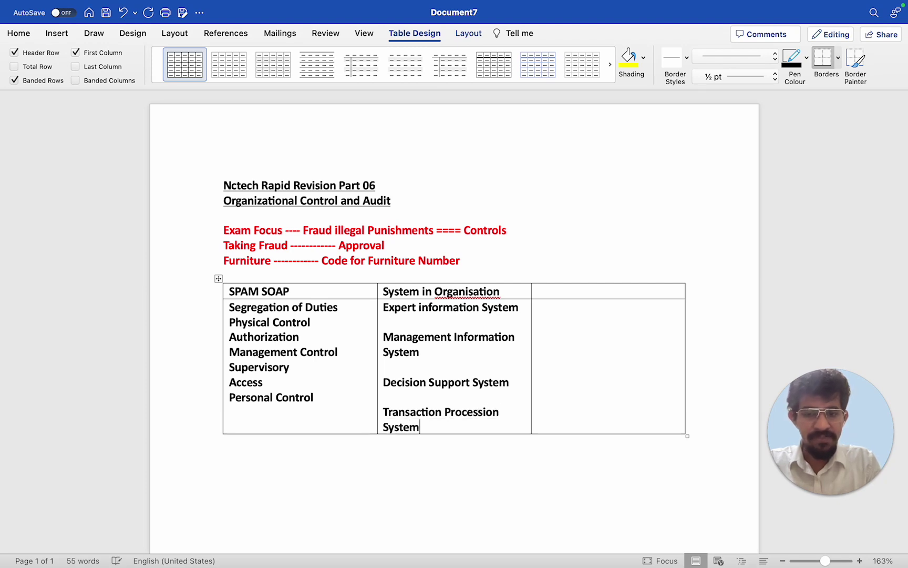
{"action": "key", "text": "Return"}
{"action": "key", "text": "Return"}
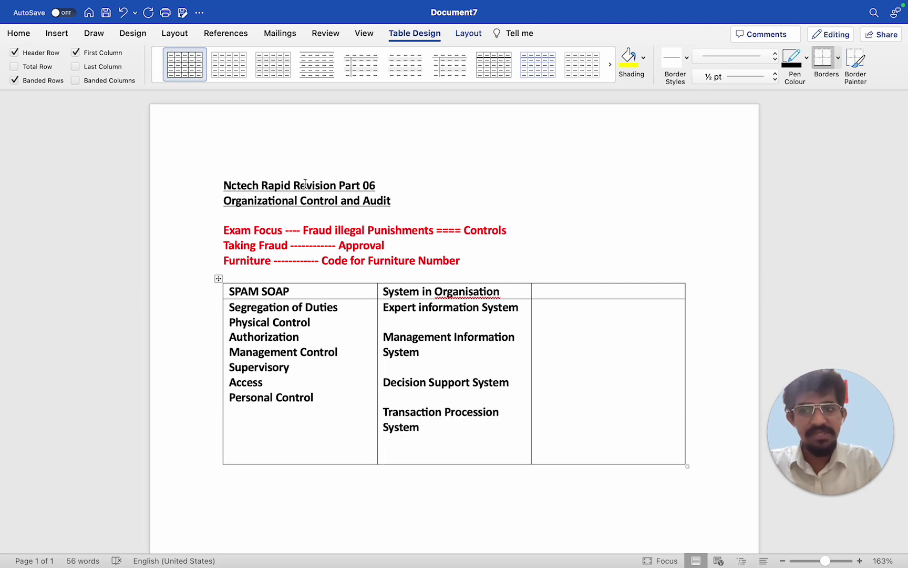
Set the font colour to red and type 'Business Intelligence' in the systems column
{"action": "left_click", "coordinate": [17, 34]}
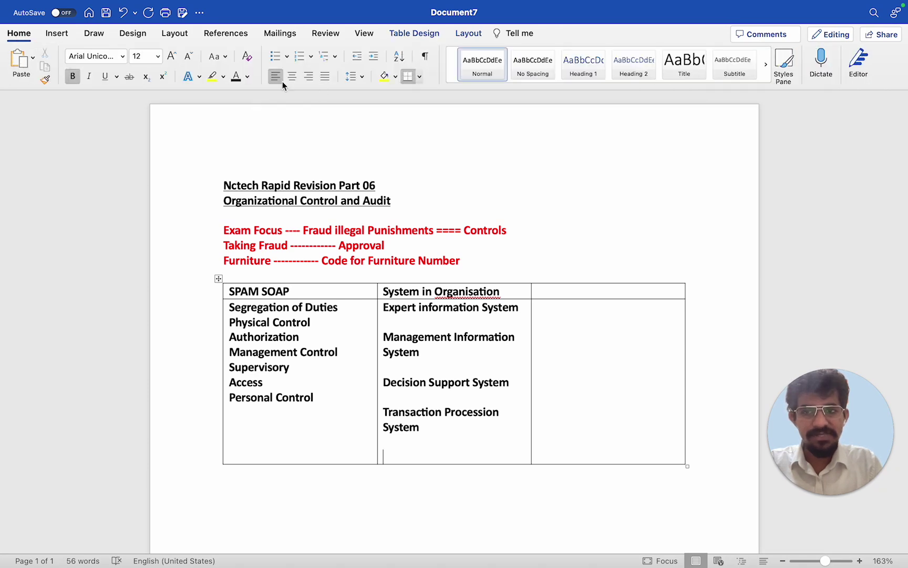
{"action": "left_click", "coordinate": [247, 77]}
{"action": "left_click", "coordinate": [253, 218]}
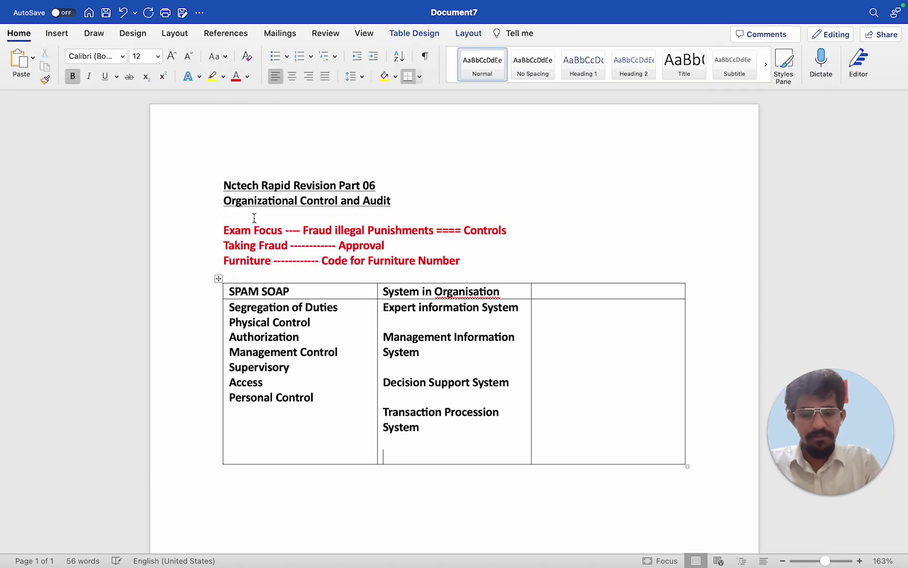
{"action": "type", "text": "Business Intel"}
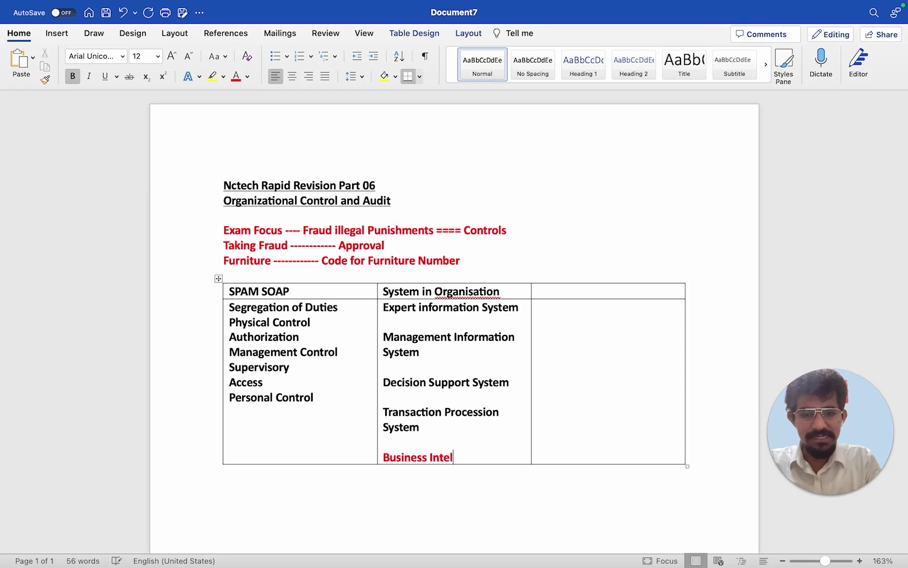
{"action": "type", "text": "ligence"}
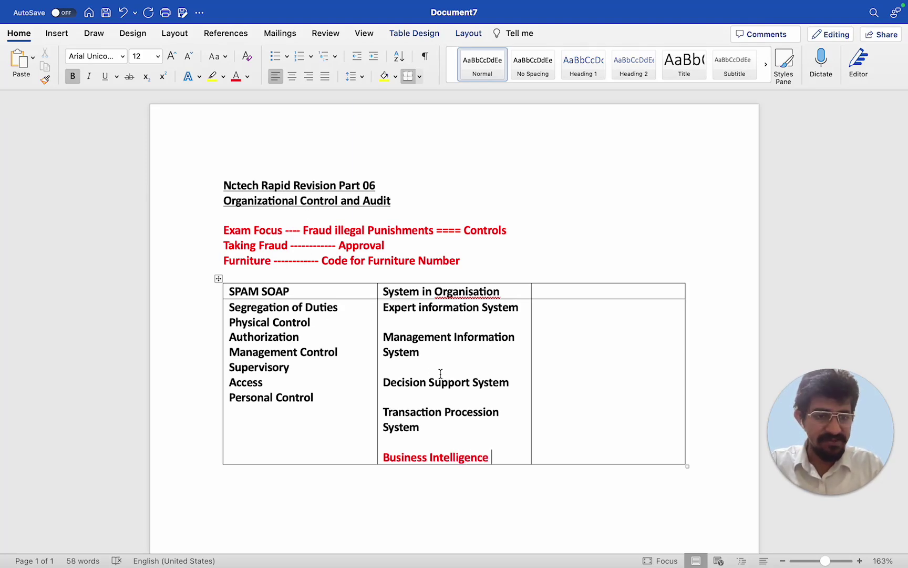
Highlight Management Information System and Business Intelligence in yellow, then check the header's spelling
{"action": "left_click", "coordinate": [386, 341]}
{"action": "left_click", "coordinate": [398, 342]}
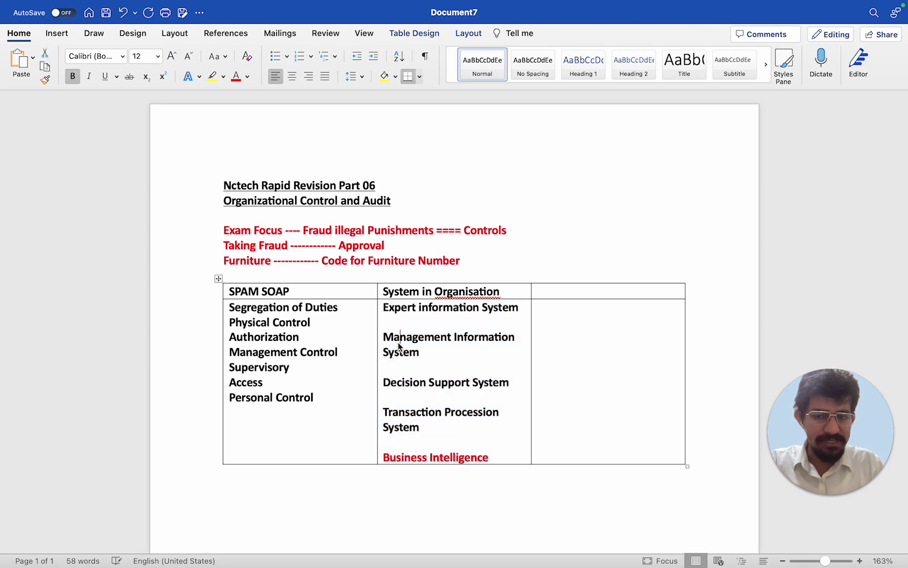
{"action": "left_click_drag", "start_coordinate": [385, 339], "coordinate": [425, 353]}
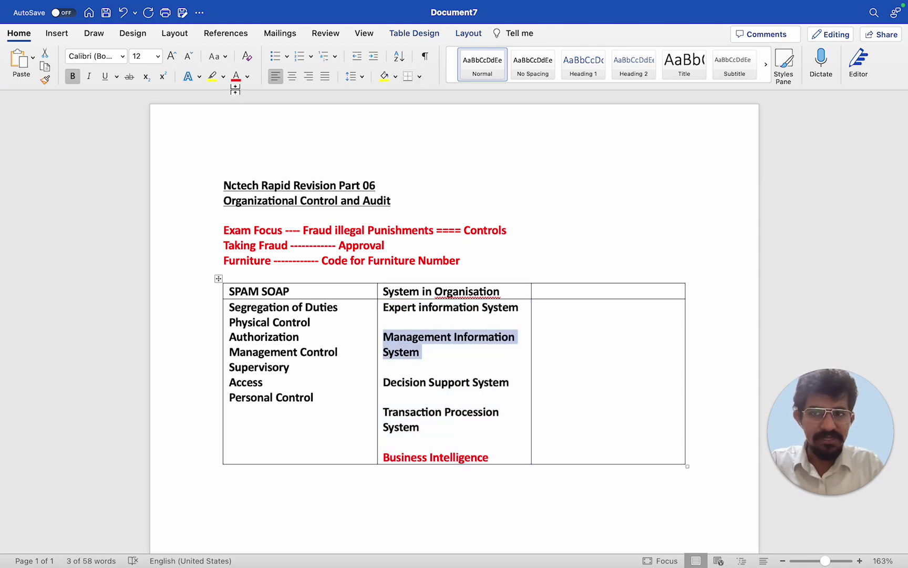
{"action": "left_click", "coordinate": [213, 78]}
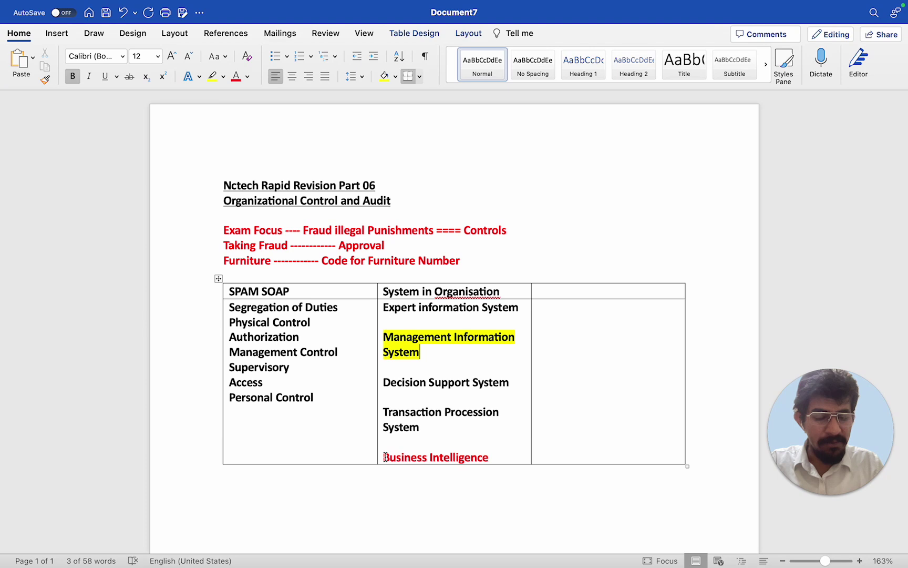
{"action": "left_click_drag", "start_coordinate": [383, 457], "coordinate": [498, 457]}
{"action": "left_click", "coordinate": [213, 76]}
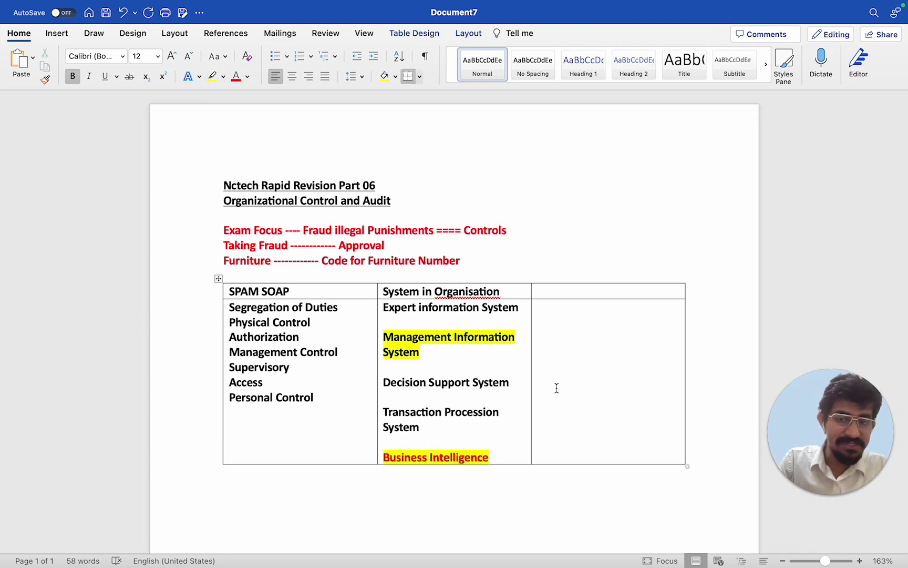
{"action": "left_click", "coordinate": [458, 297]}
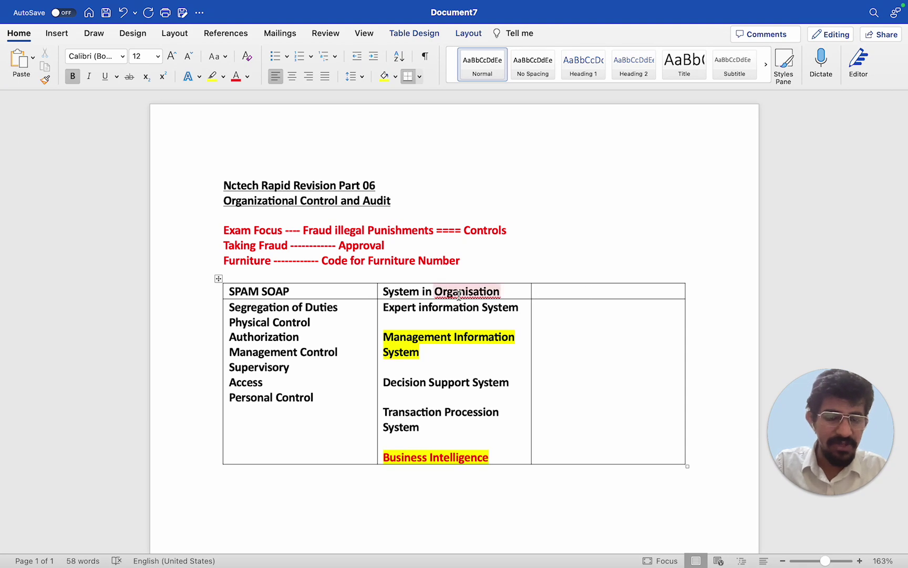
Respell the header 'Organization', add a 'Fraud' header, and enter 'Deliberate Action with an intention to Cause adverse effect'
{"action": "left_click", "coordinate": [440, 338]}
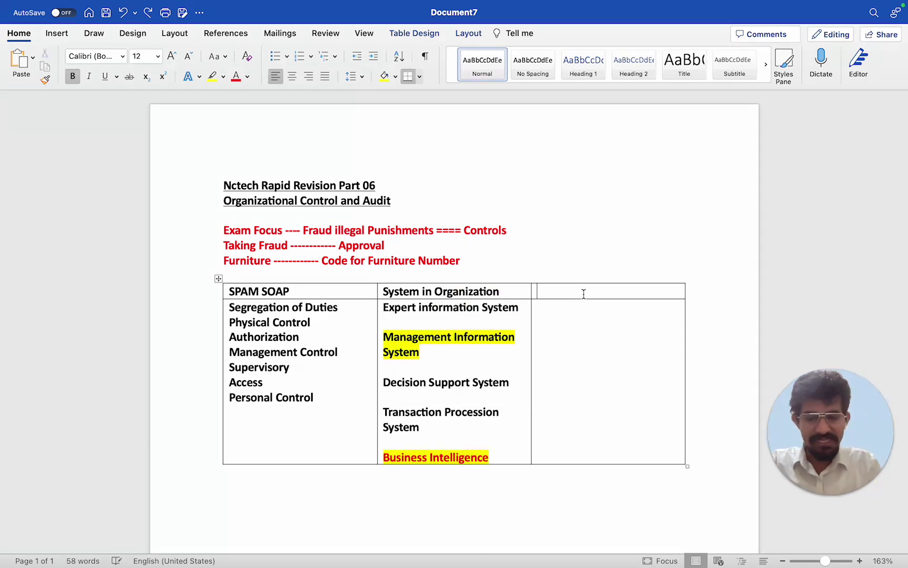
{"action": "type", "text": "Fraud"}
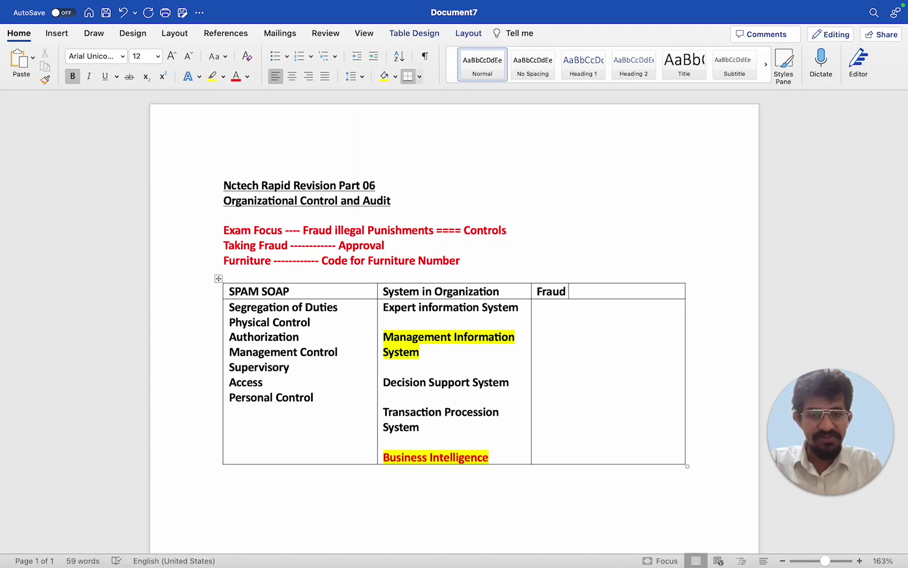
{"action": "left_click", "coordinate": [569, 318]}
{"action": "type", "text": "Del"}
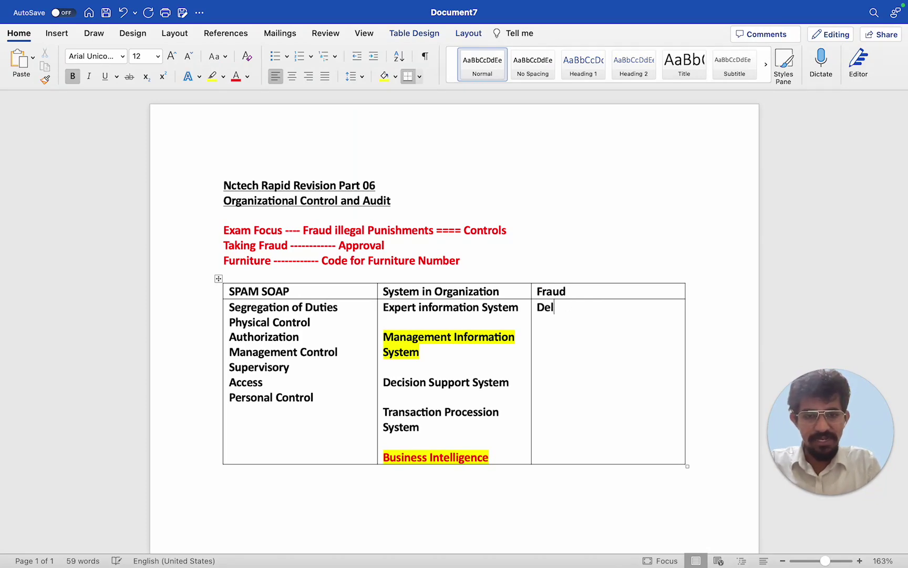
{"action": "type", "text": "iberate "}
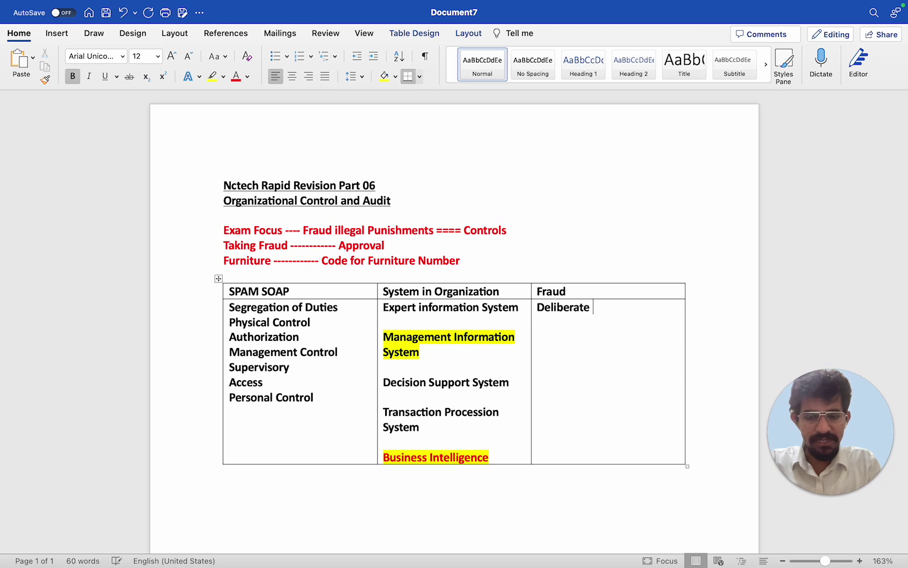
{"action": "type", "text": "Action"}
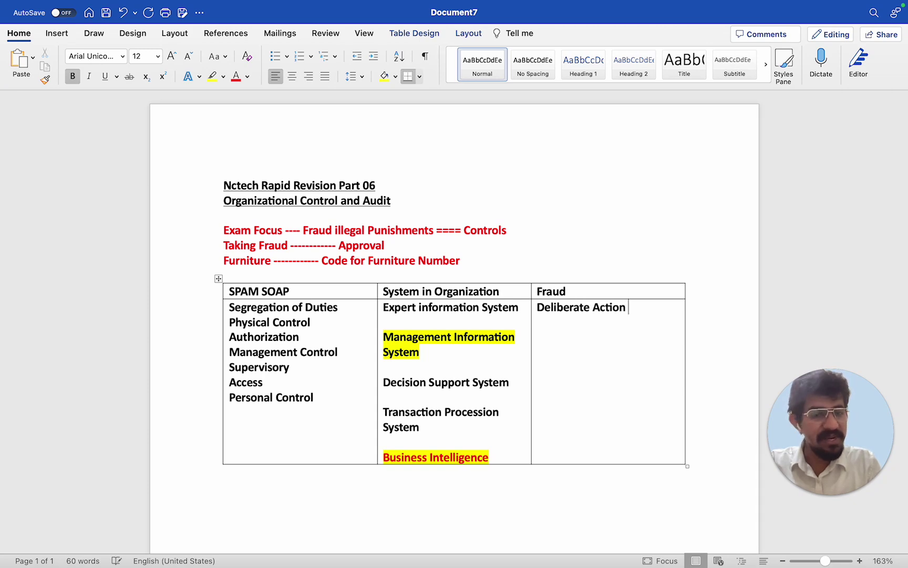
{"action": "type", "text": " with an i"}
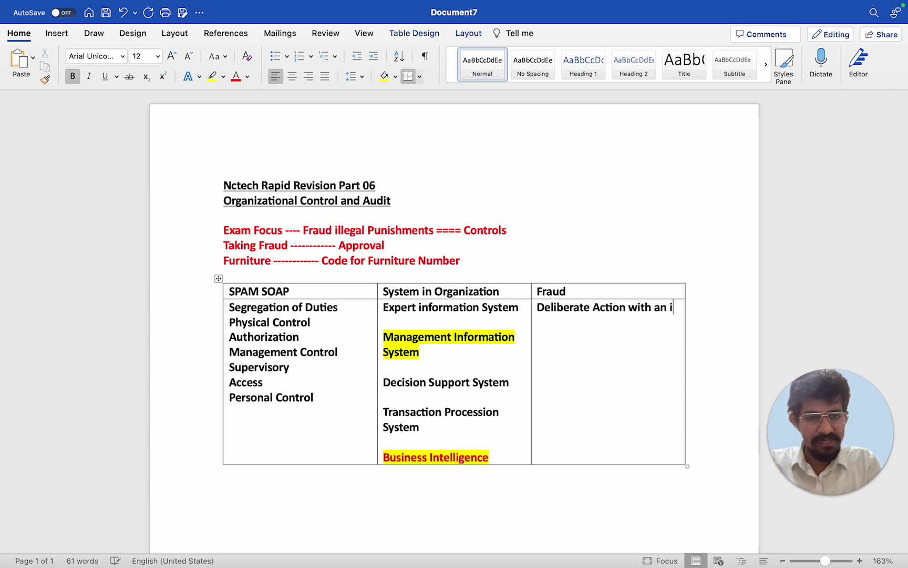
{"action": "type", "text": "ntention to "}
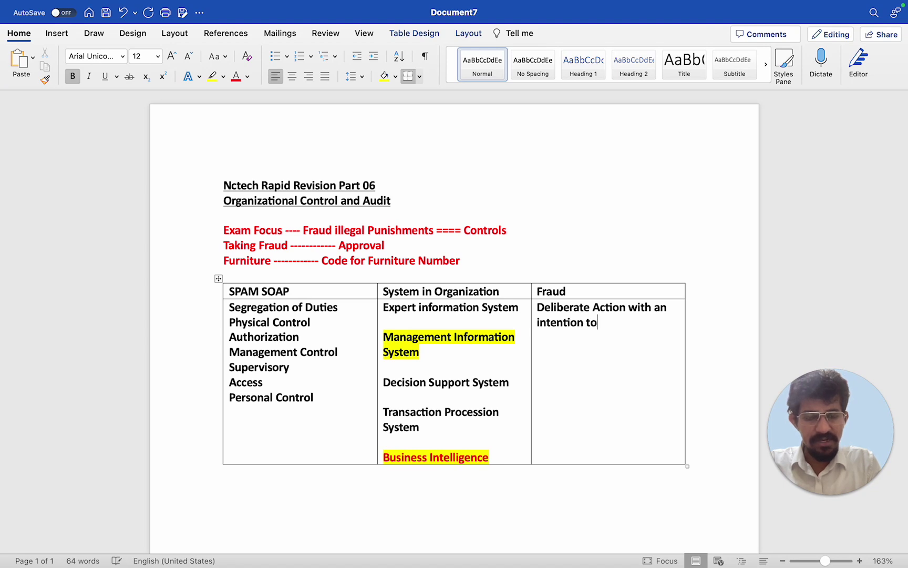
{"action": "type", "text": "Casue"}
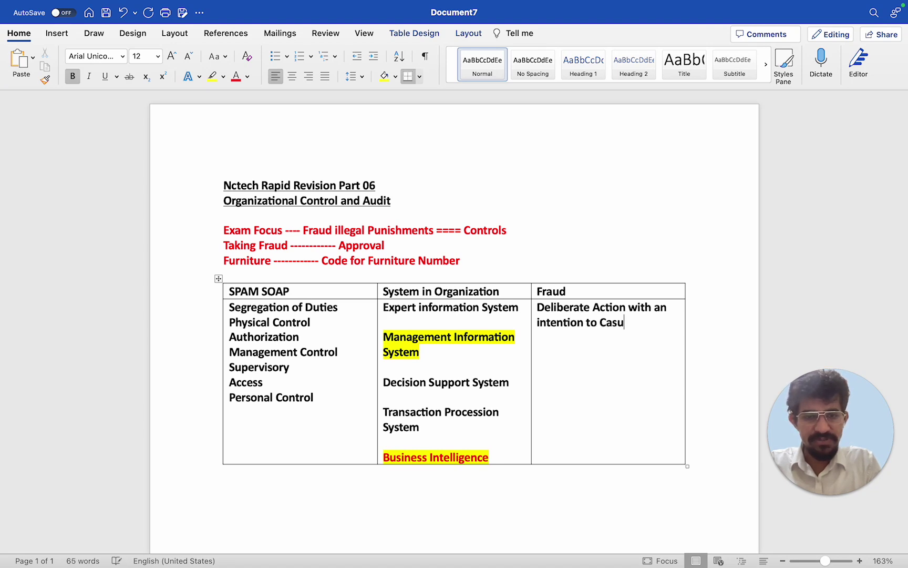
{"action": "key", "text": "BackSpace"}
{"action": "key", "text": "BackSpace"}
{"action": "key", "text": "BackSpace"}
{"action": "key", "text": "BackSpace"}
{"action": "type", "text": "uas"}
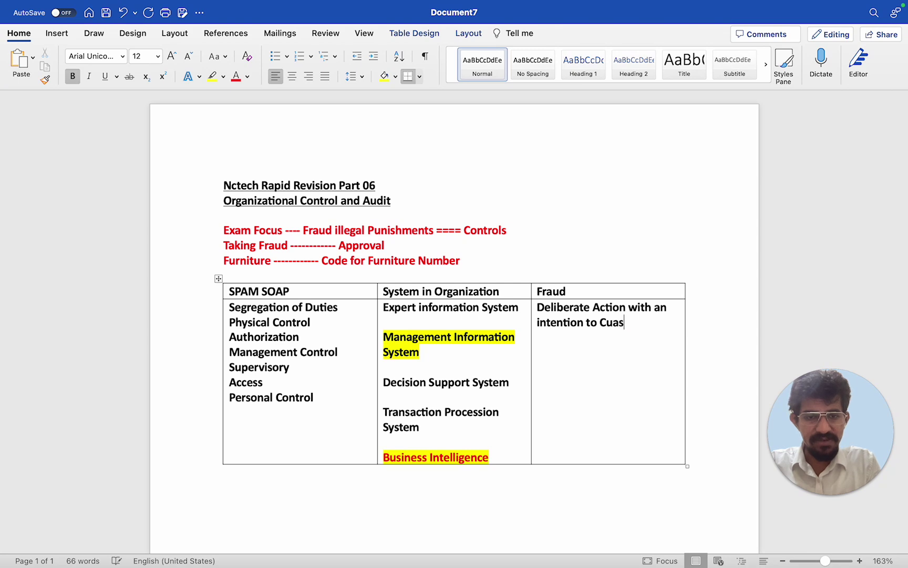
{"action": "type", "text": "e advers"}
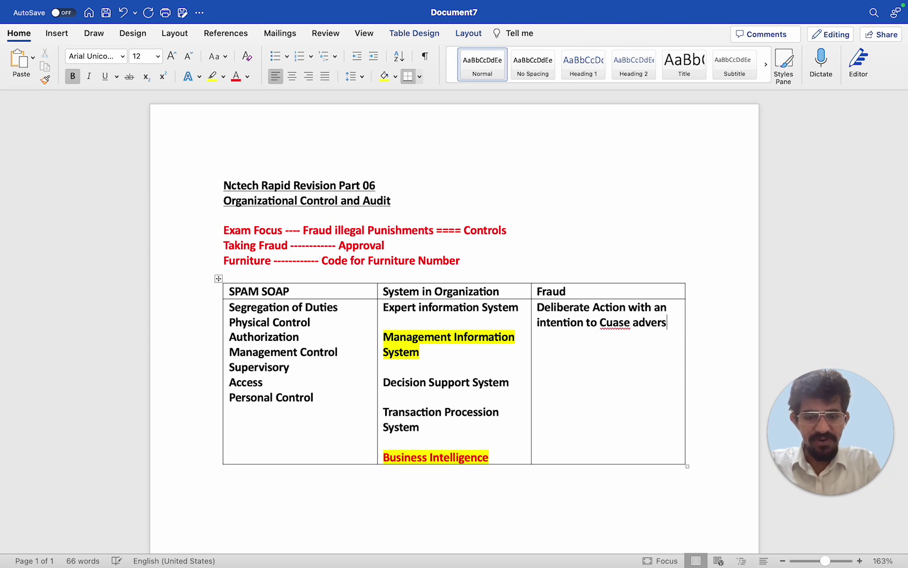
{"action": "type", "text": "e effect"}
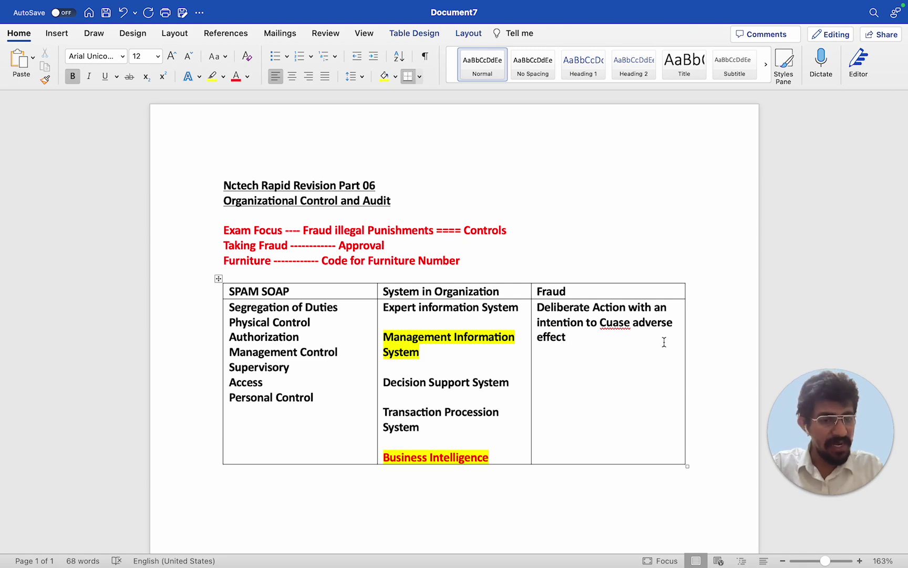
{"action": "right_click", "coordinate": [614, 322]}
{"action": "left_click", "coordinate": [591, 367]}
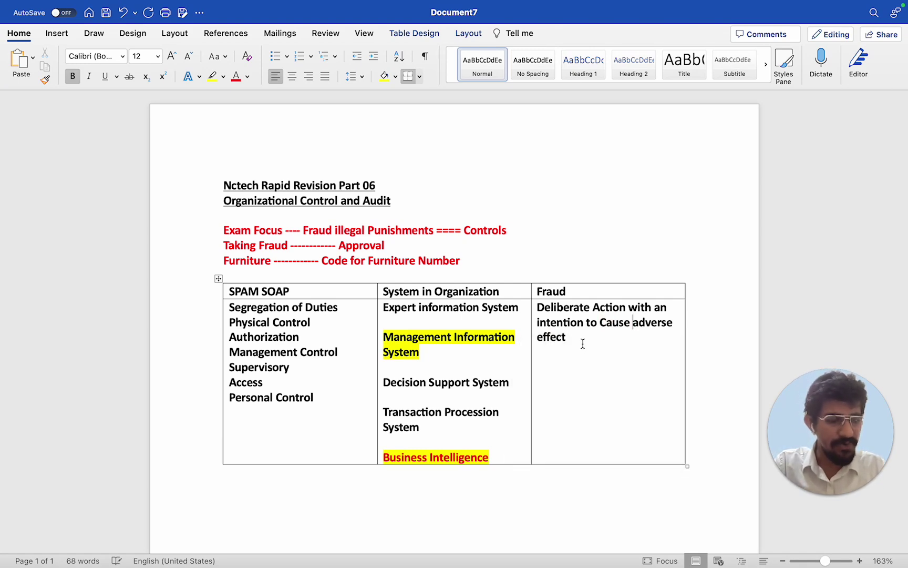
Add dash bullets '- Fraud Prevention Culture' and '- Fraud Detection Internal Audit' under the definition
{"action": "key", "text": "Return"}
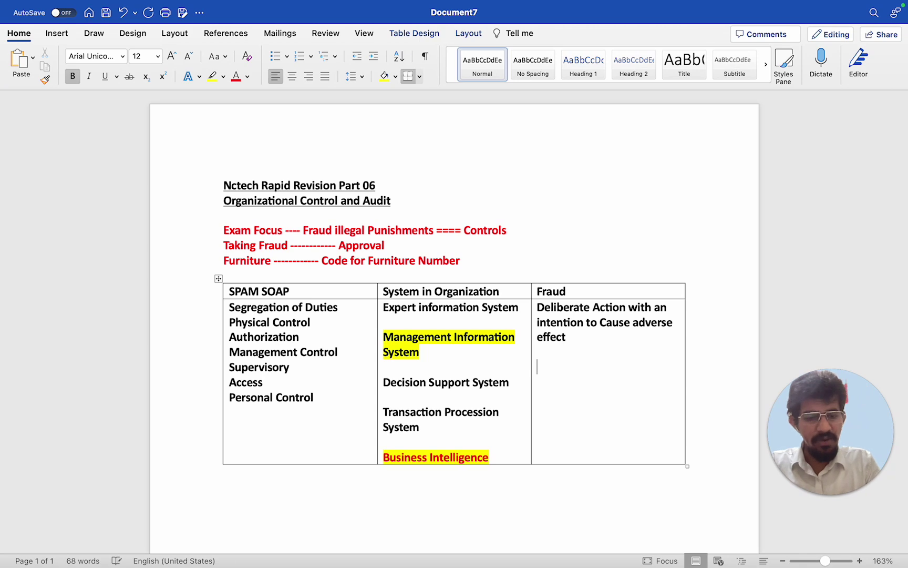
{"action": "type", "text": "- Fra"}
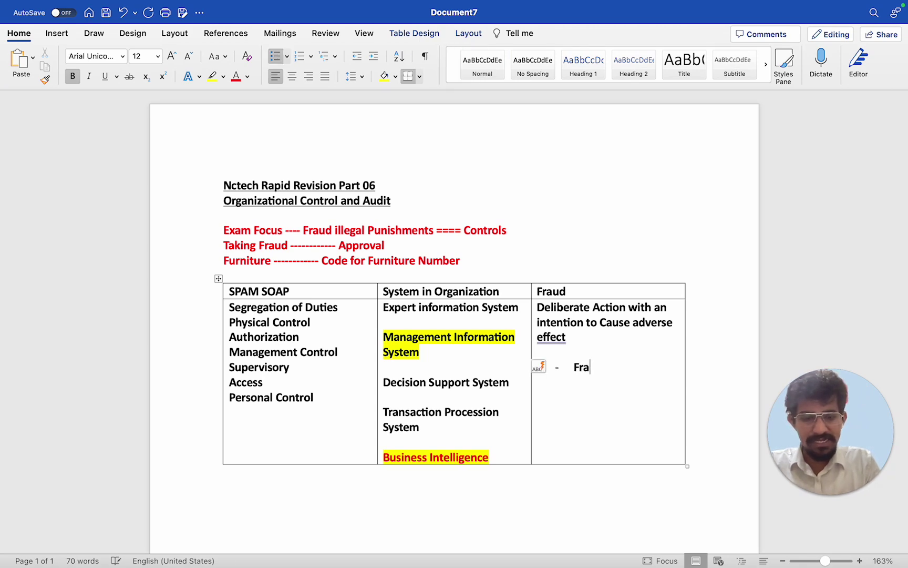
{"action": "type", "text": "ud Preventi"}
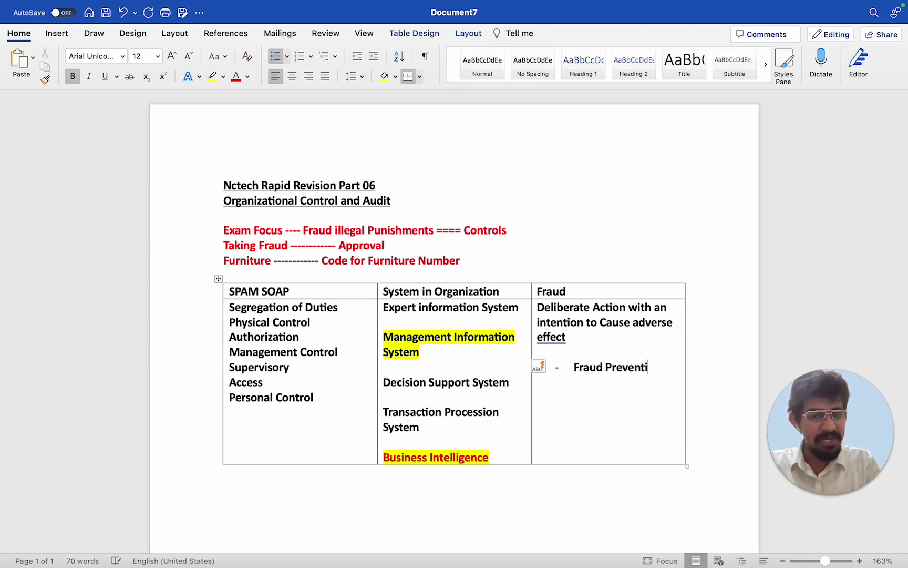
{"action": "type", "text": "on Culture"}
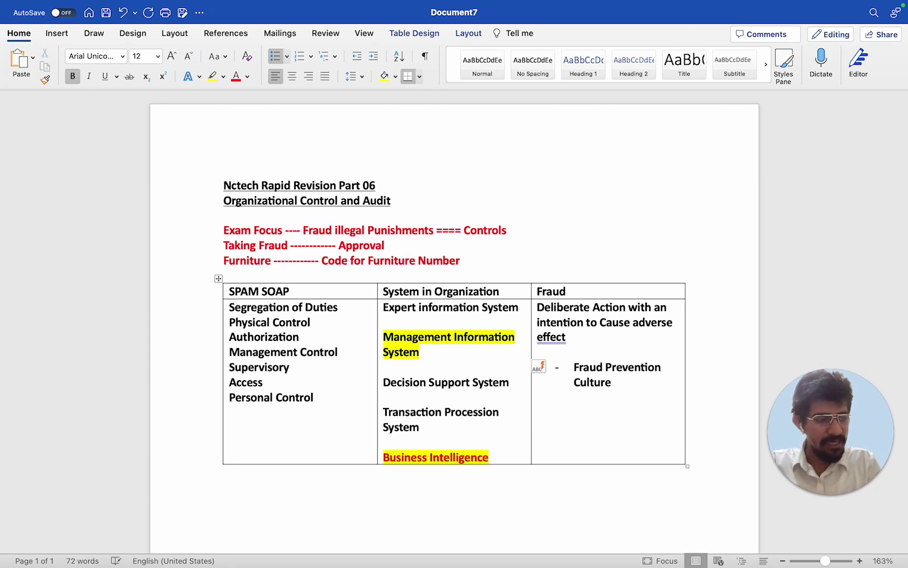
{"action": "key", "text": "Return"}
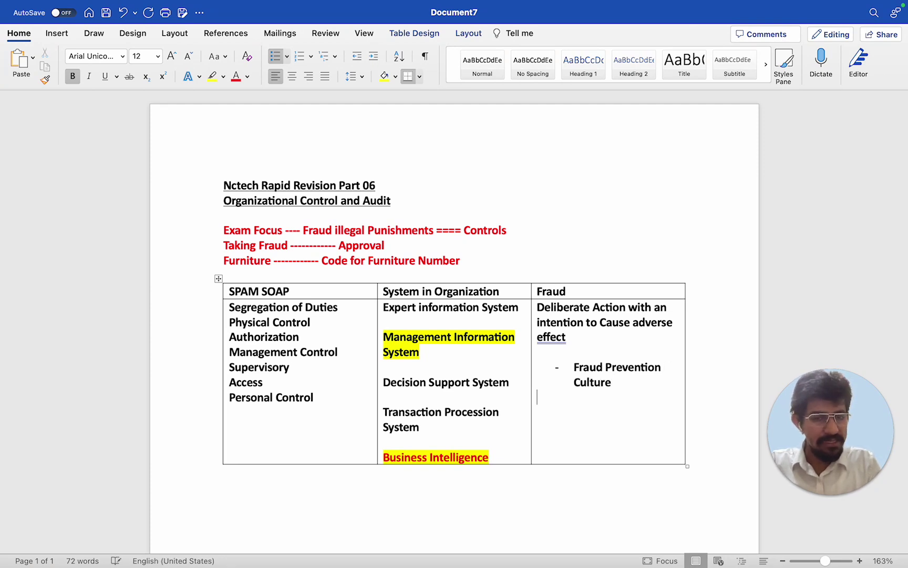
{"action": "key", "text": "Return"}
{"action": "type", "text": "- "}
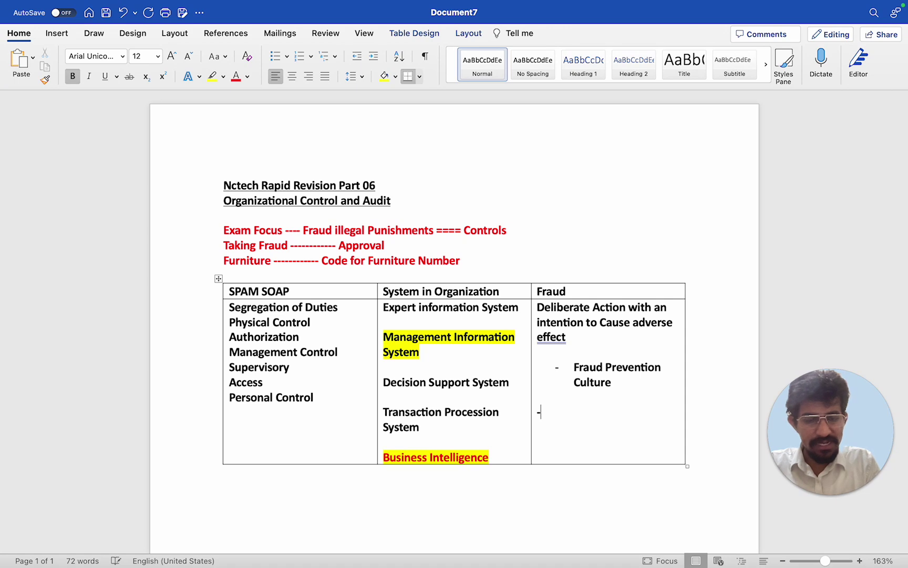
{"action": "type", "text": "Fraude"}
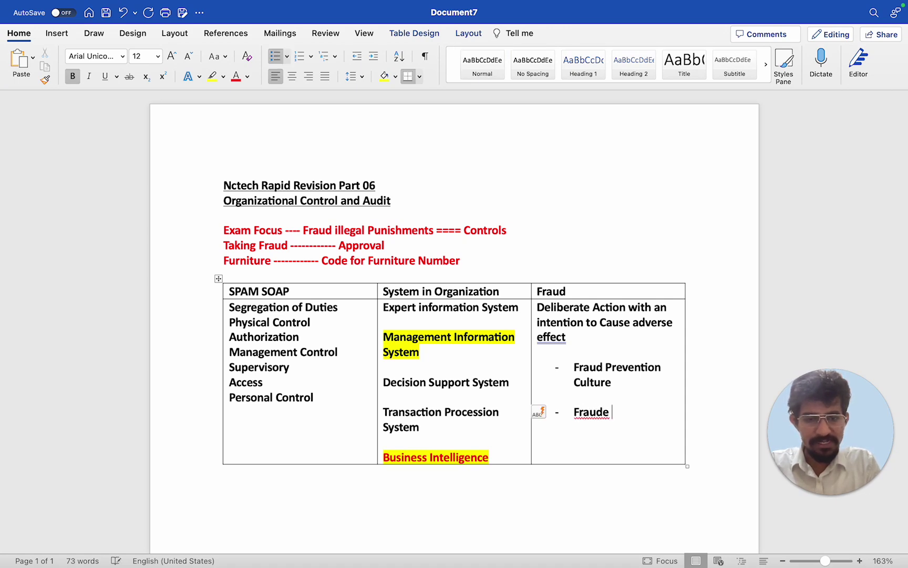
{"action": "key", "text": "BackSpace"}
{"action": "type", "text": "De"}
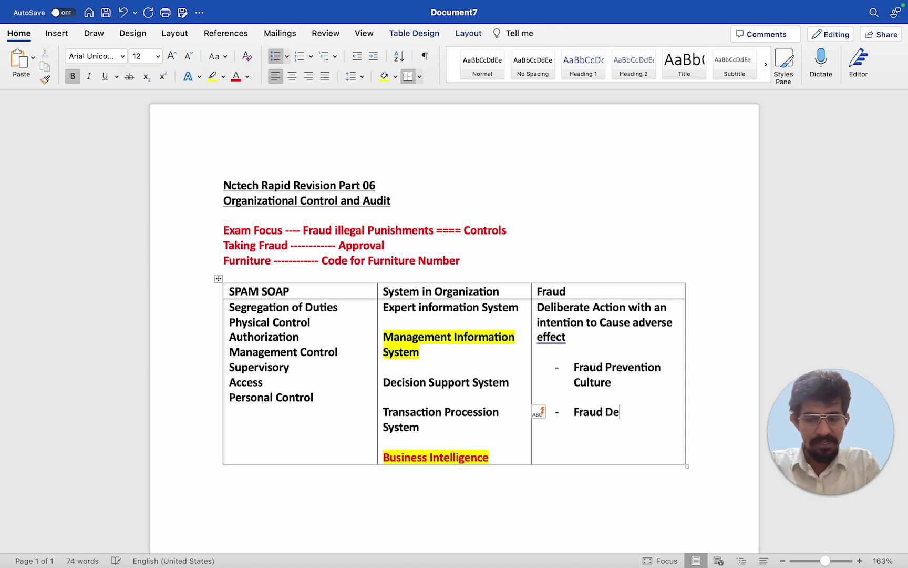
{"action": "type", "text": "tection INt"}
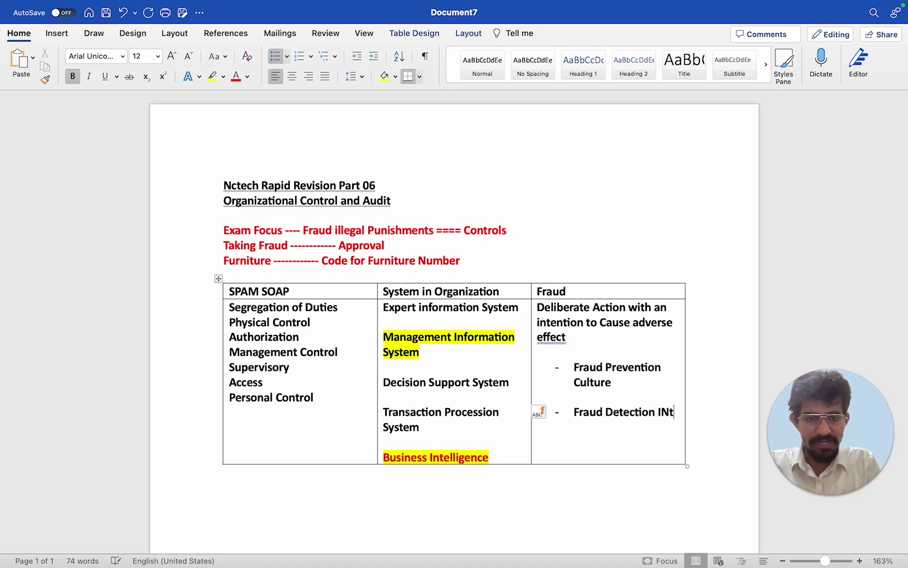
{"action": "type", "text": "etnal"}
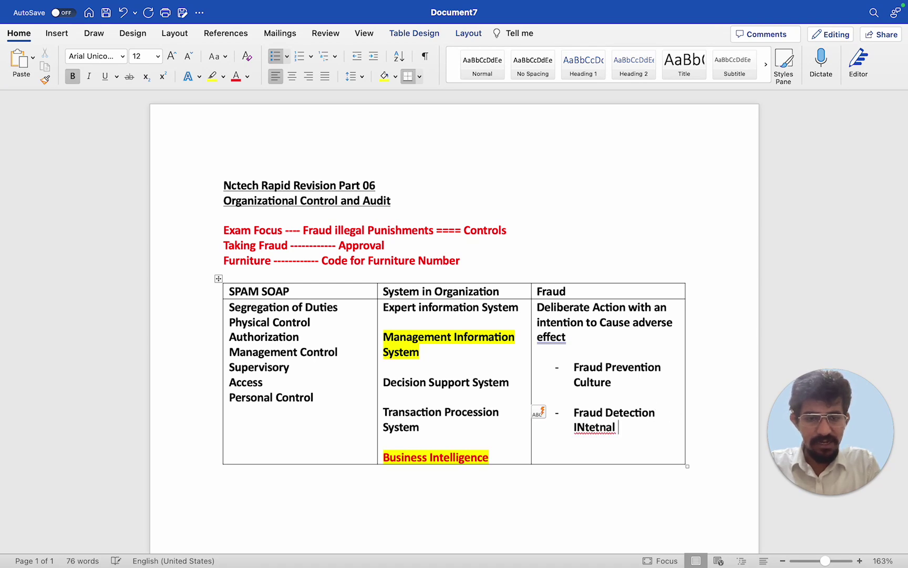
{"action": "key", "text": "BackSpace"}
{"action": "key", "text": "BackSpace"}
{"action": "key", "text": "BackSpace"}
{"action": "key", "text": "BackSpace"}
{"action": "key", "text": "BackSpace"}
{"action": "key", "text": "BackSpace"}
{"action": "key", "text": "BackSpace"}
{"action": "type", "text": "nte"}
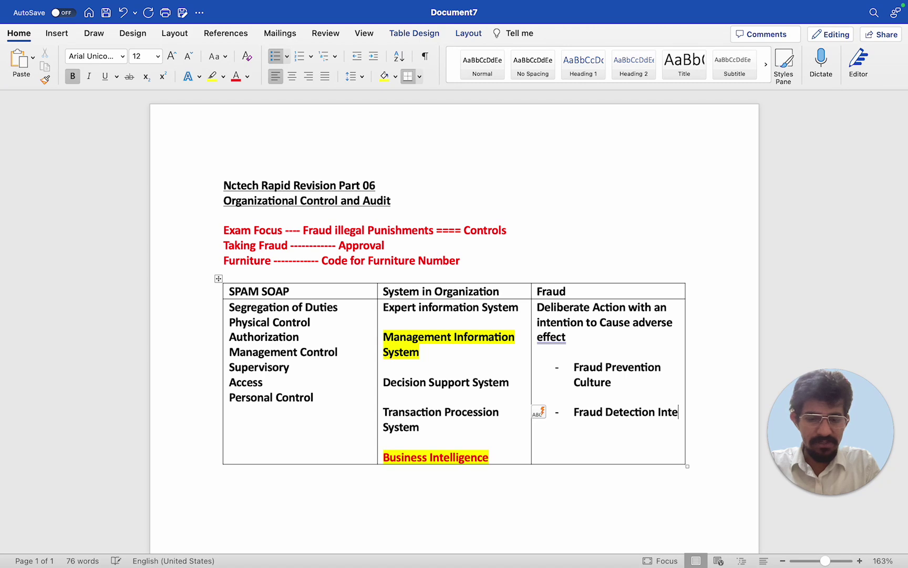
{"action": "type", "text": "rnal Audo"}
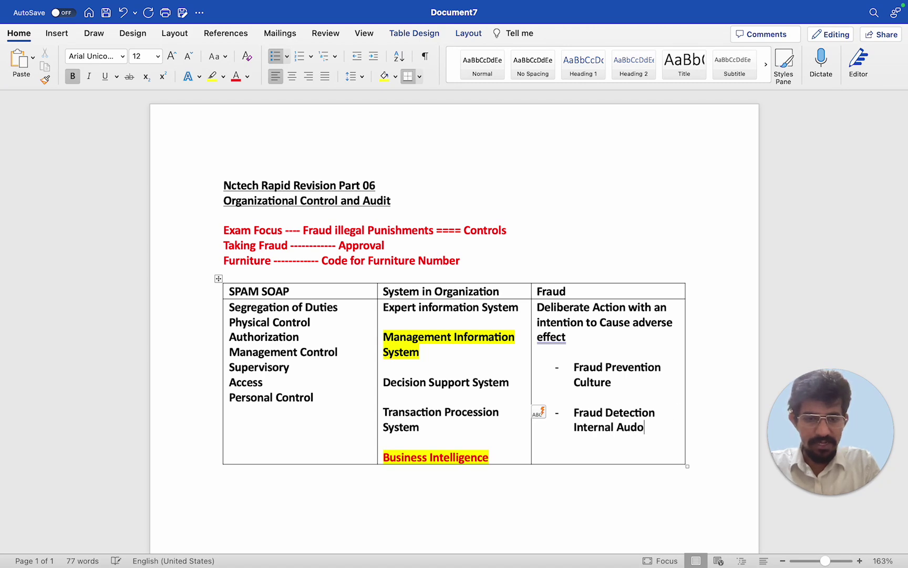
{"action": "key", "text": "BackSpace"}
{"action": "type", "text": "it"}
Add '- Fraud Response' with 'Police Complaint' on a line break beneath it
{"action": "key", "text": "Return"}
{"action": "key", "text": "Return"}
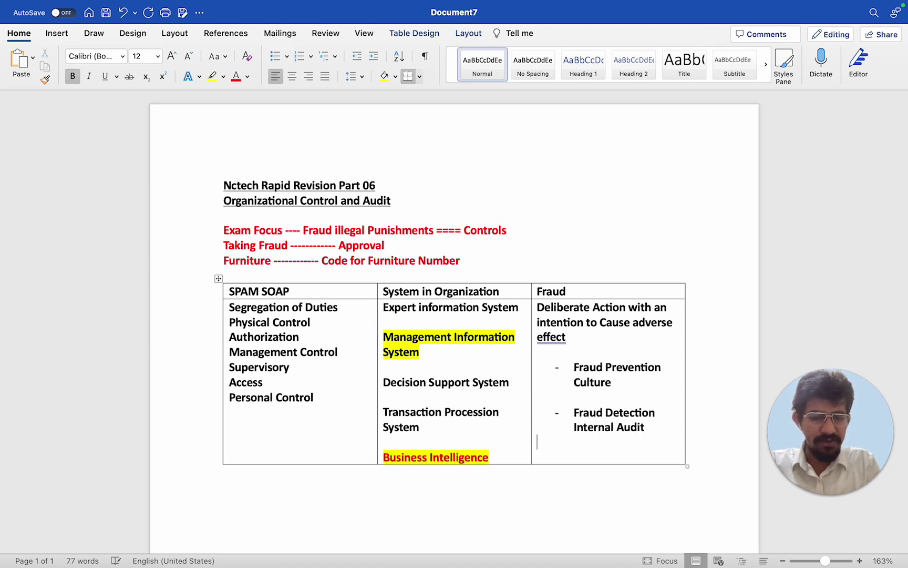
{"action": "key", "text": "Return"}
{"action": "type", "text": "- "}
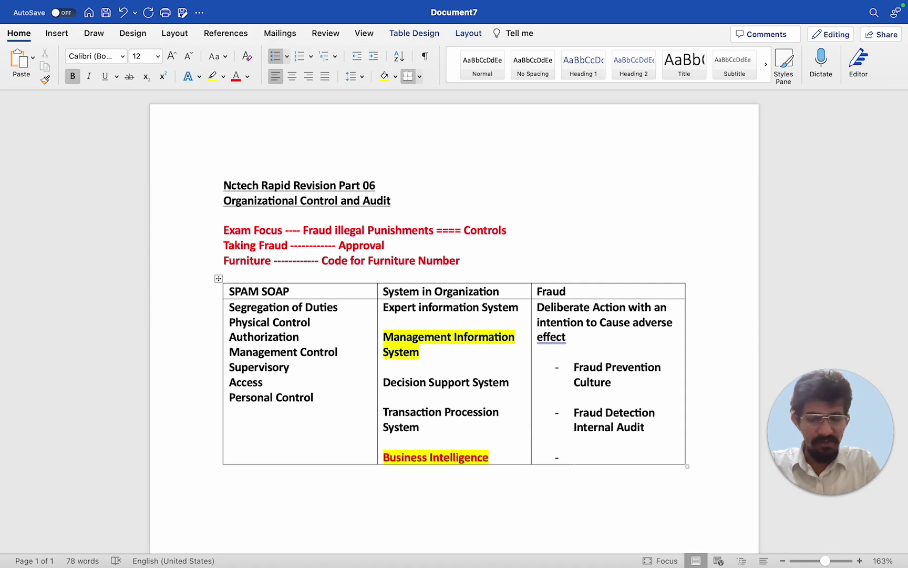
{"action": "type", "text": "Fraud Resp"}
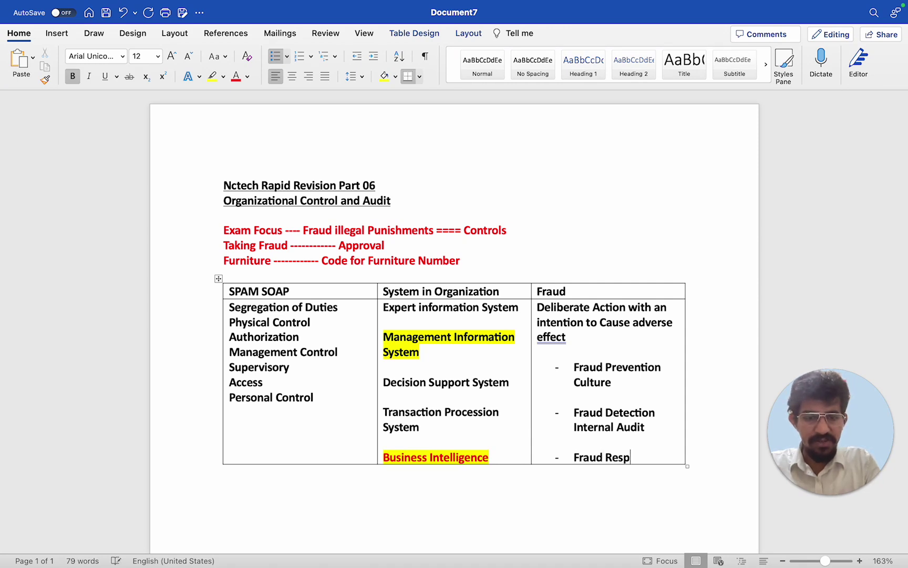
{"action": "type", "text": "onse"}
{"action": "key", "text": "shift+Return"}
{"action": "type", "text": "P"}
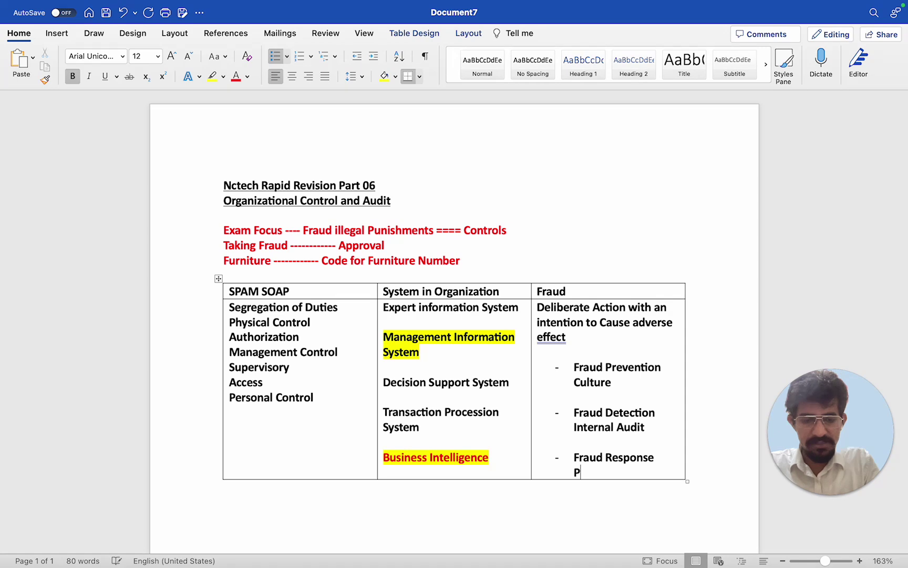
{"action": "type", "text": "olice Complaint"}
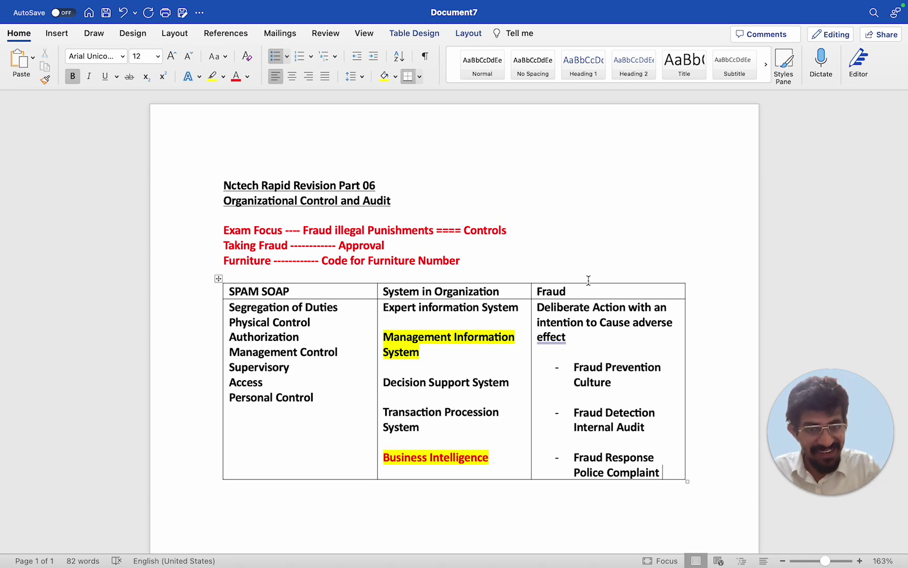
Select the Fraud column, undo a stray yellow highlight, and give it standard Blue shading
{"action": "left_click_drag", "start_coordinate": [540, 292], "coordinate": [575, 341]}
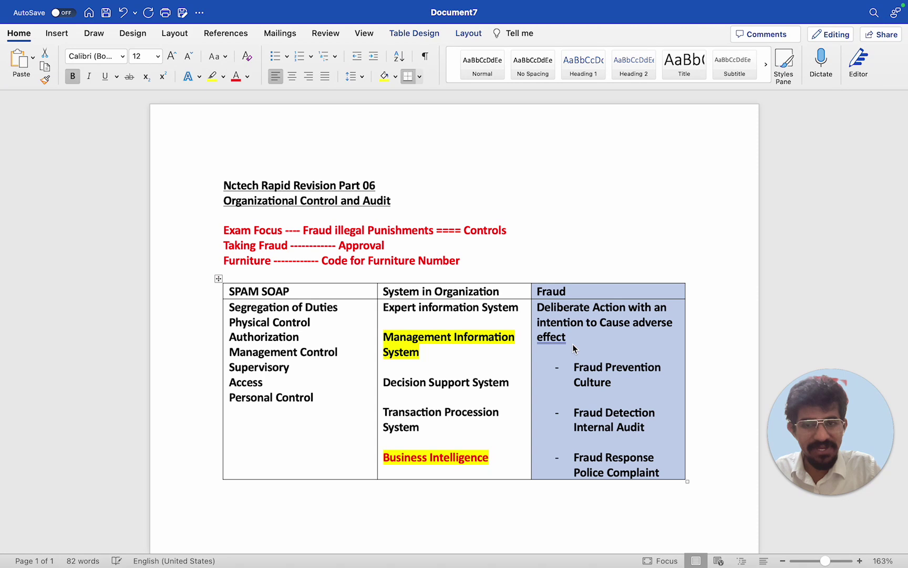
{"action": "left_click", "coordinate": [210, 78]}
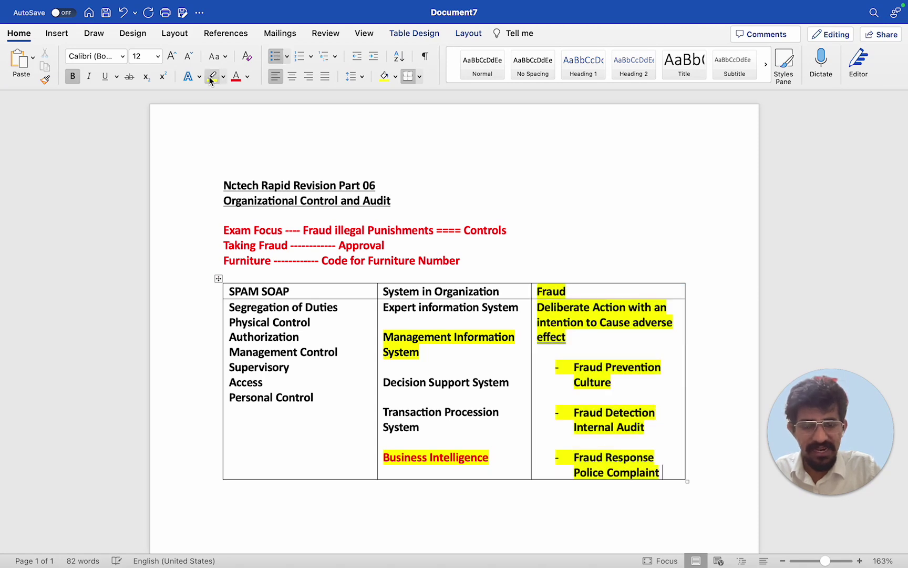
{"action": "key", "text": "super+z"}
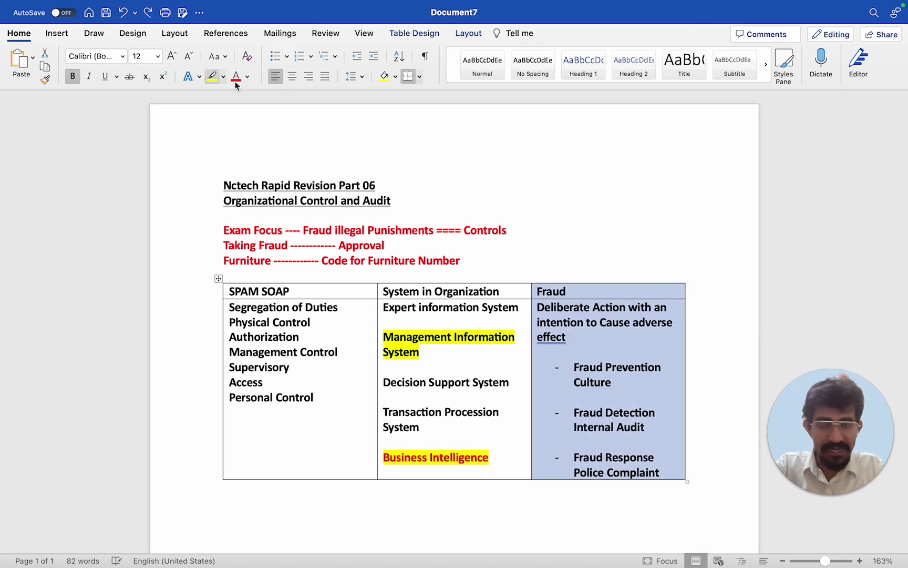
{"action": "left_click", "coordinate": [395, 77]}
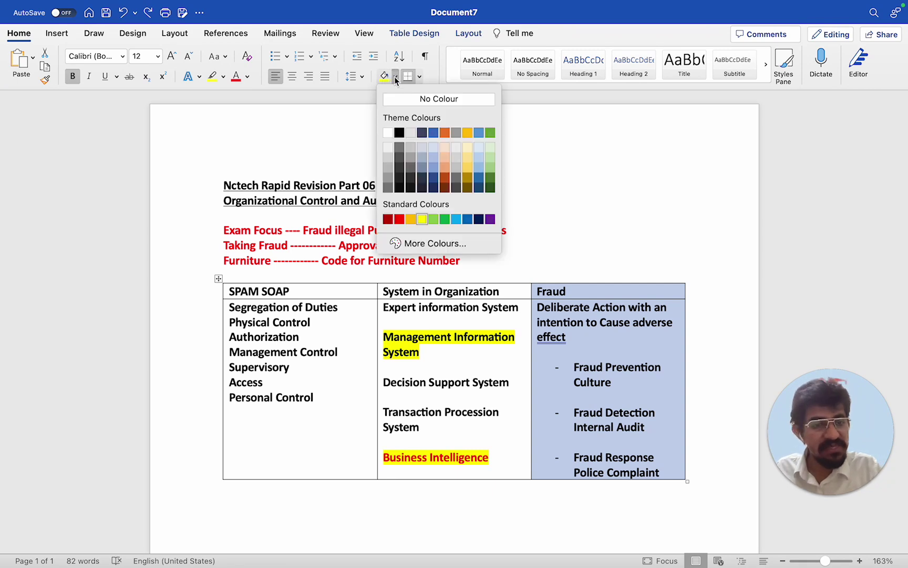
{"action": "left_click", "coordinate": [467, 219]}
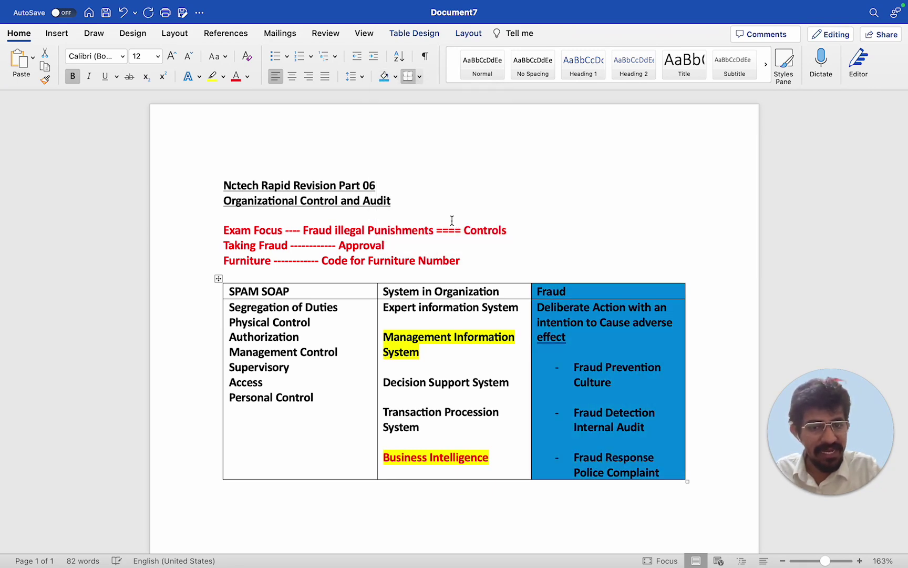
{"action": "left_click", "coordinate": [627, 225]}
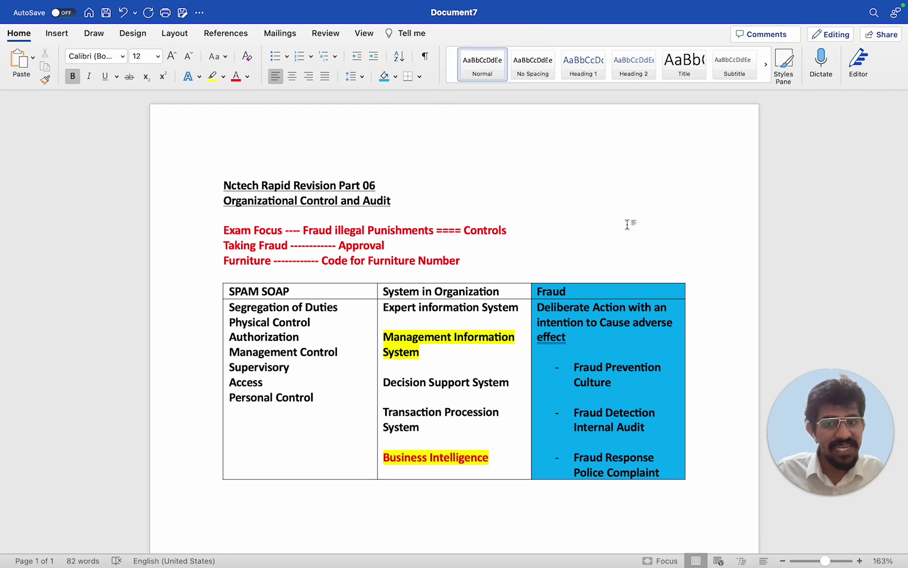